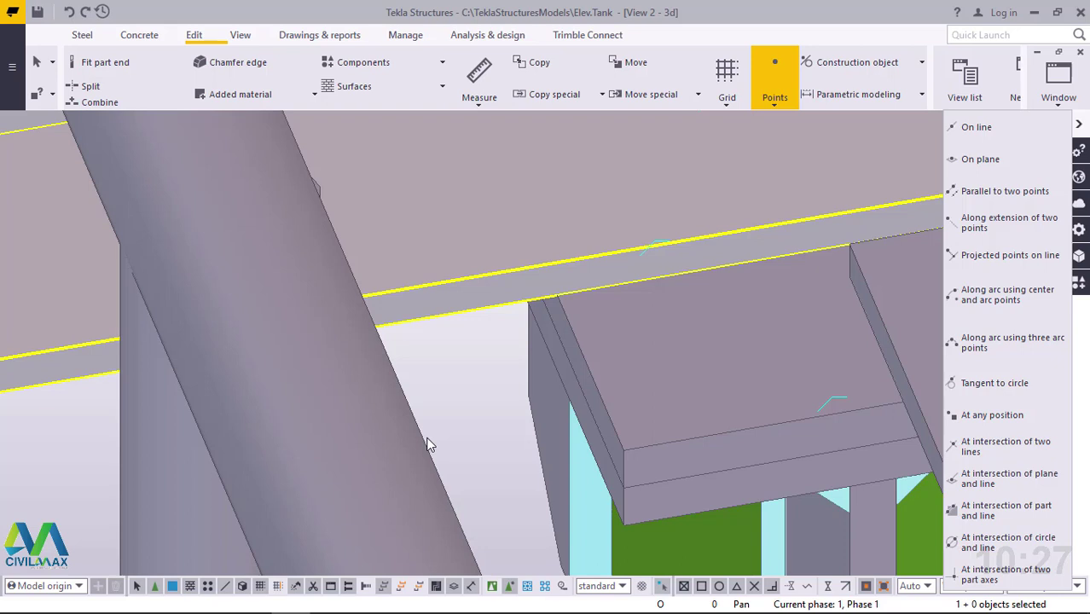
{"action": "scroll", "coordinate": [431, 397], "scroll_direction": "down", "scroll_amount": 2}
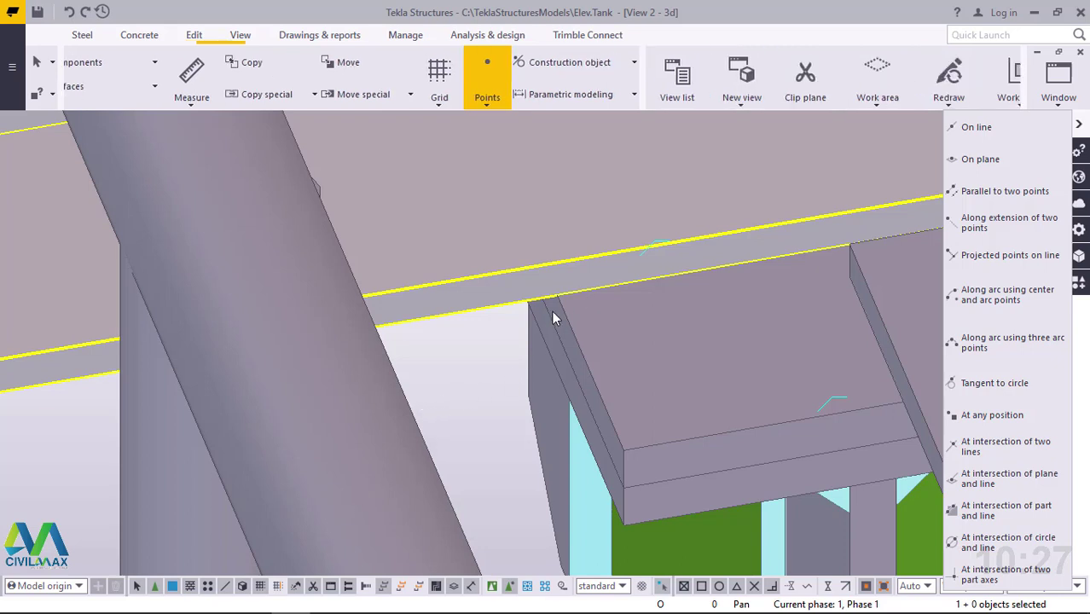
{"action": "key", "text": "Escape"}
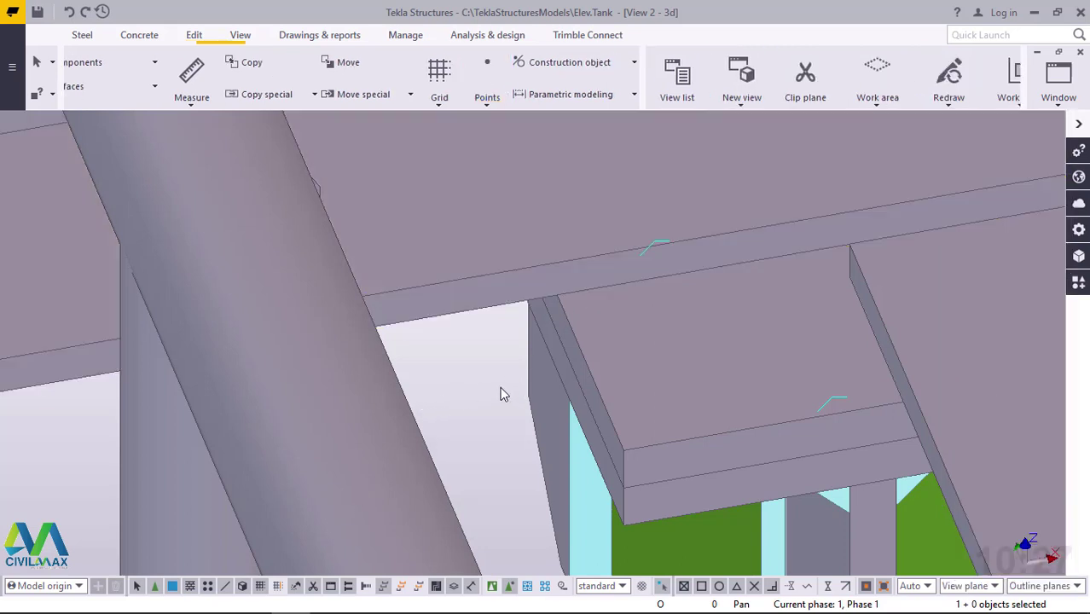
{"action": "scroll", "coordinate": [391, 416], "scroll_direction": "down", "scroll_amount": 4}
{"action": "scroll", "coordinate": [406, 423], "scroll_direction": "down", "scroll_amount": 2}
{"action": "scroll", "coordinate": [442, 411], "scroll_direction": "up", "scroll_amount": 4}
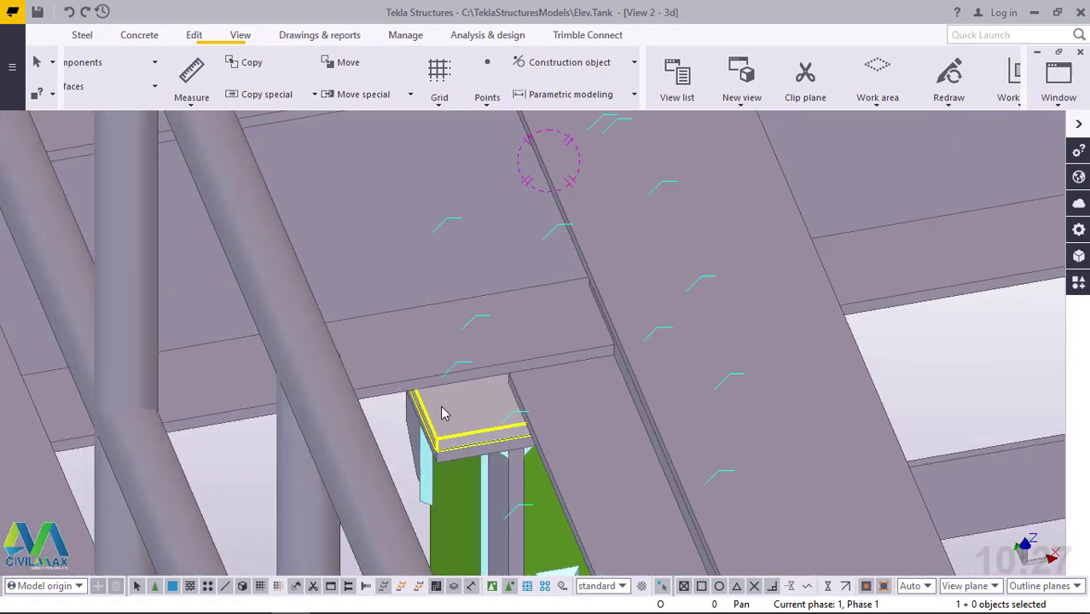
{"action": "left_click", "coordinate": [244, 34]}
{"action": "scroll", "coordinate": [428, 433], "scroll_direction": "up", "scroll_amount": 3}
{"action": "scroll", "coordinate": [433, 422], "scroll_direction": "up", "scroll_amount": 4}
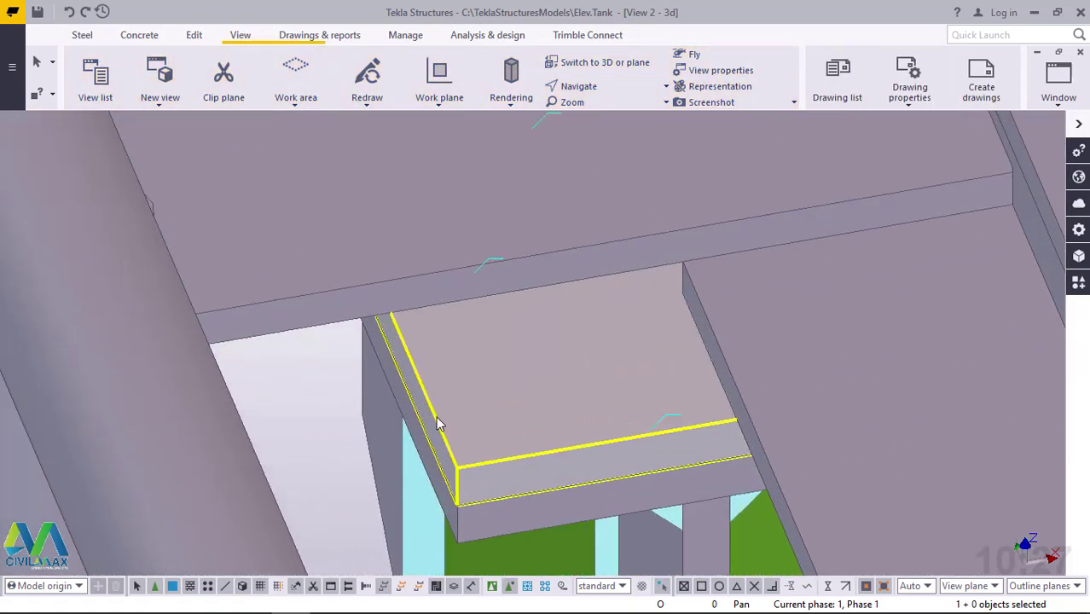
{"action": "scroll", "coordinate": [461, 417], "scroll_direction": "up", "scroll_amount": 2}
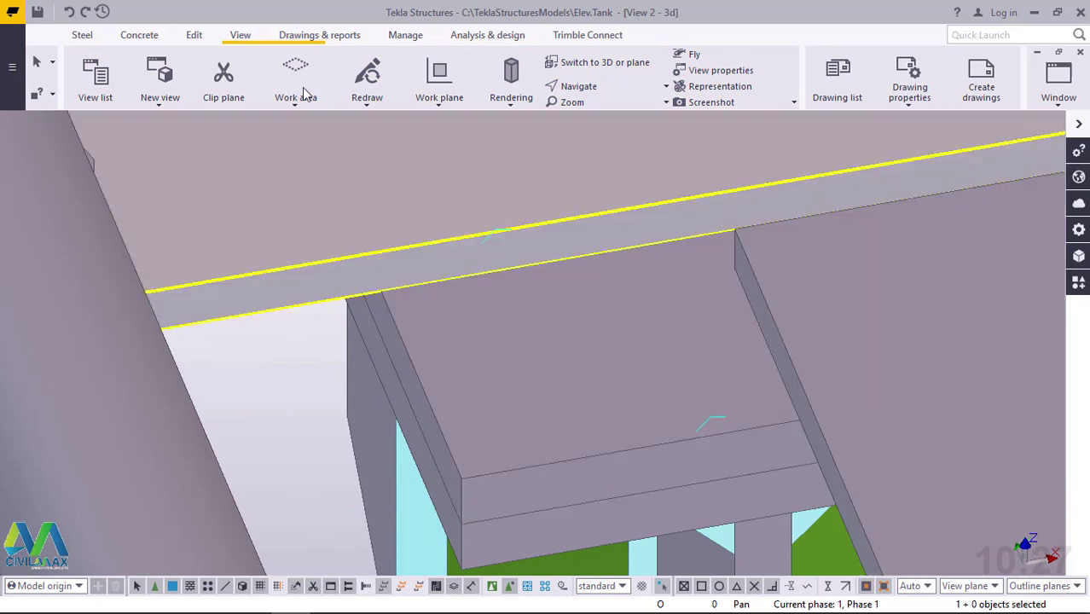
Create one dividing point midway along the upper connection plate's free side edge, between its beam-side and outer corners
{"action": "left_click", "coordinate": [199, 35]}
{"action": "left_click", "coordinate": [966, 101]}
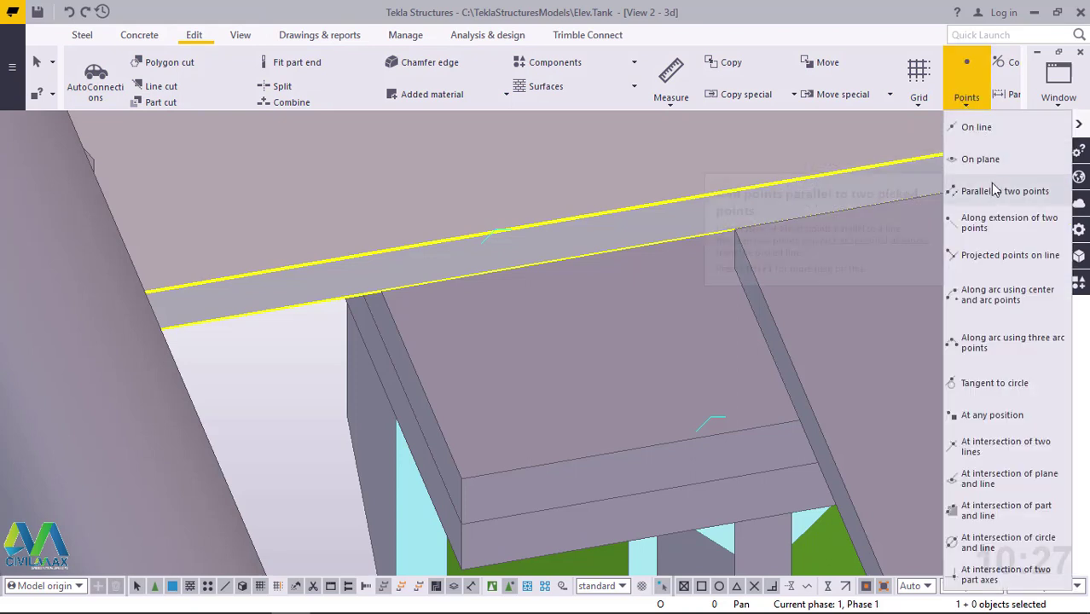
{"action": "left_click", "coordinate": [976, 133]}
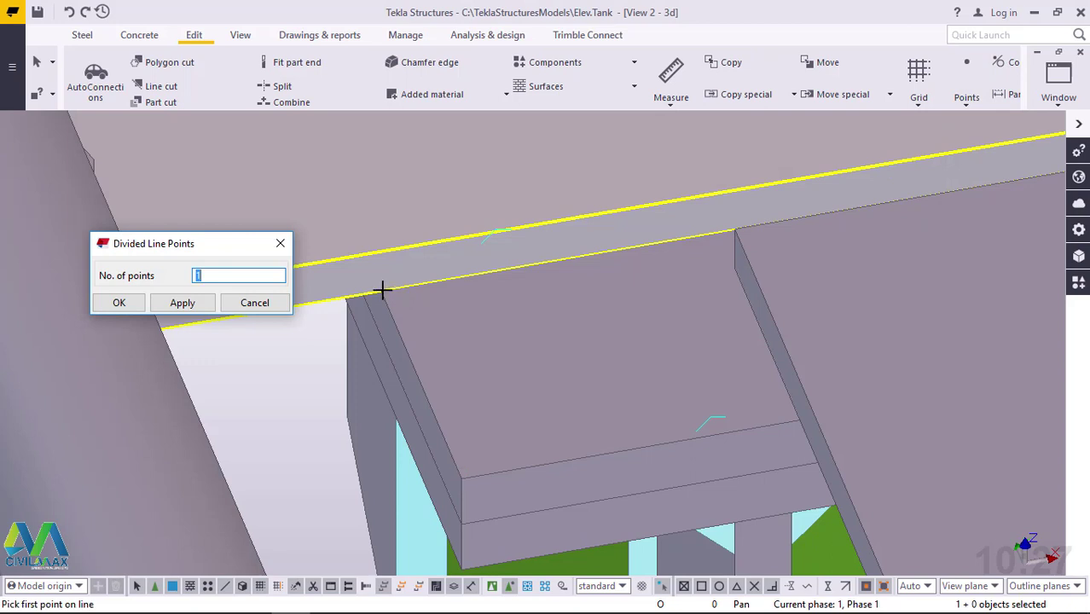
{"action": "scroll", "coordinate": [382, 289], "scroll_direction": "up", "scroll_amount": 3}
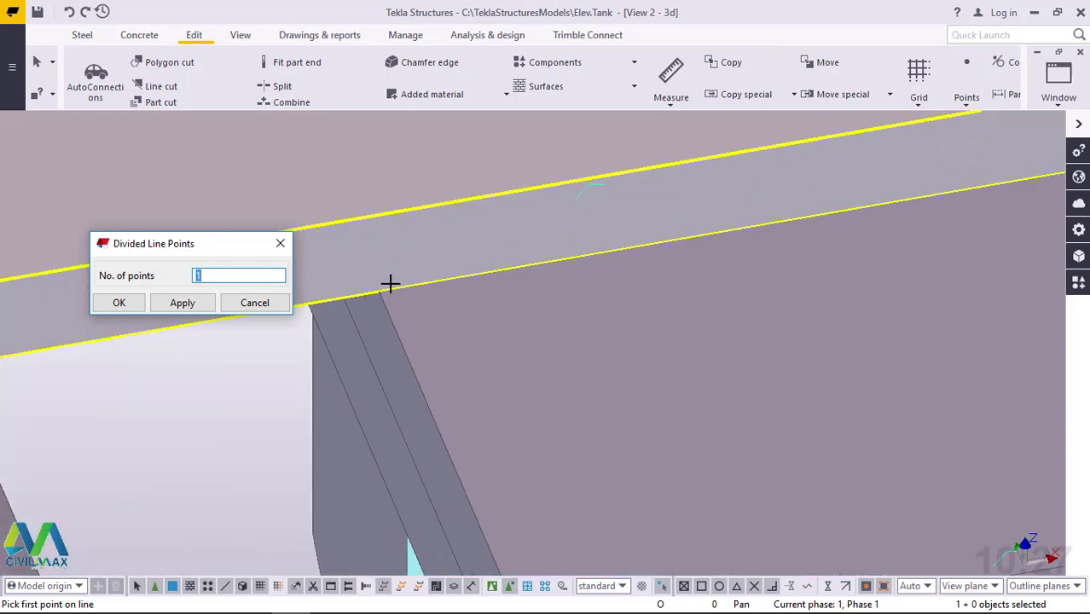
{"action": "left_click", "coordinate": [384, 291]}
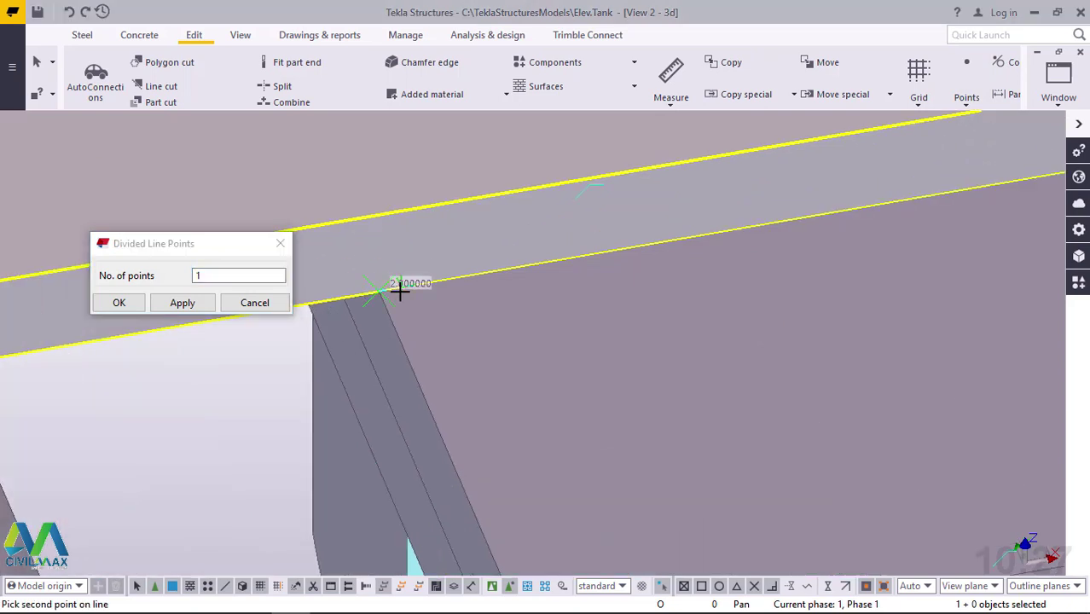
{"action": "scroll", "coordinate": [397, 290], "scroll_direction": "down", "scroll_amount": 4}
{"action": "scroll", "coordinate": [456, 440], "scroll_direction": "up", "scroll_amount": 4}
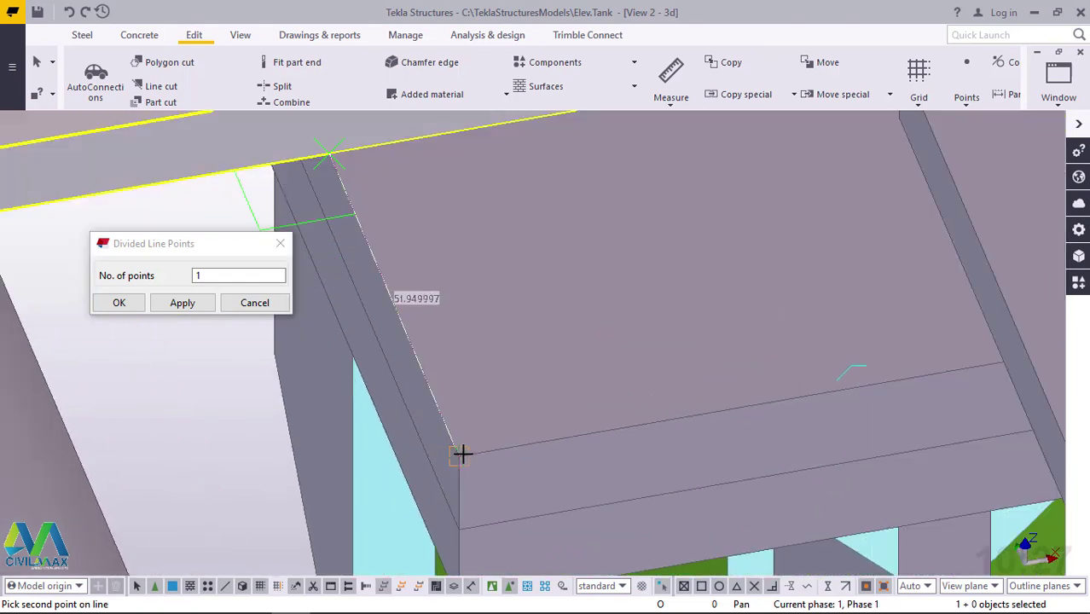
{"action": "left_click", "coordinate": [524, 328]}
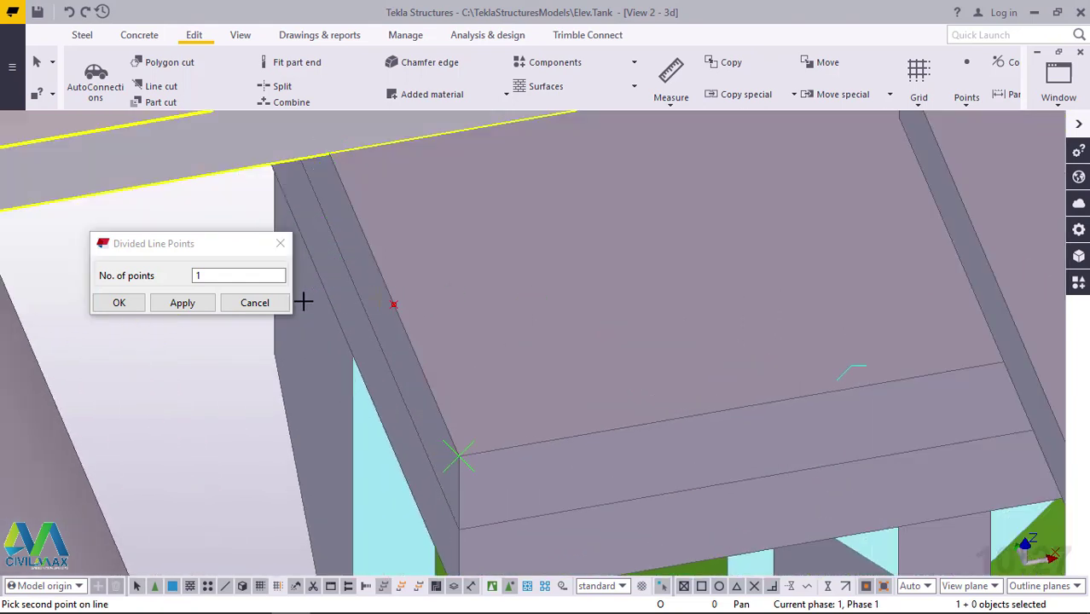
{"action": "right_click", "coordinate": [577, 210]}
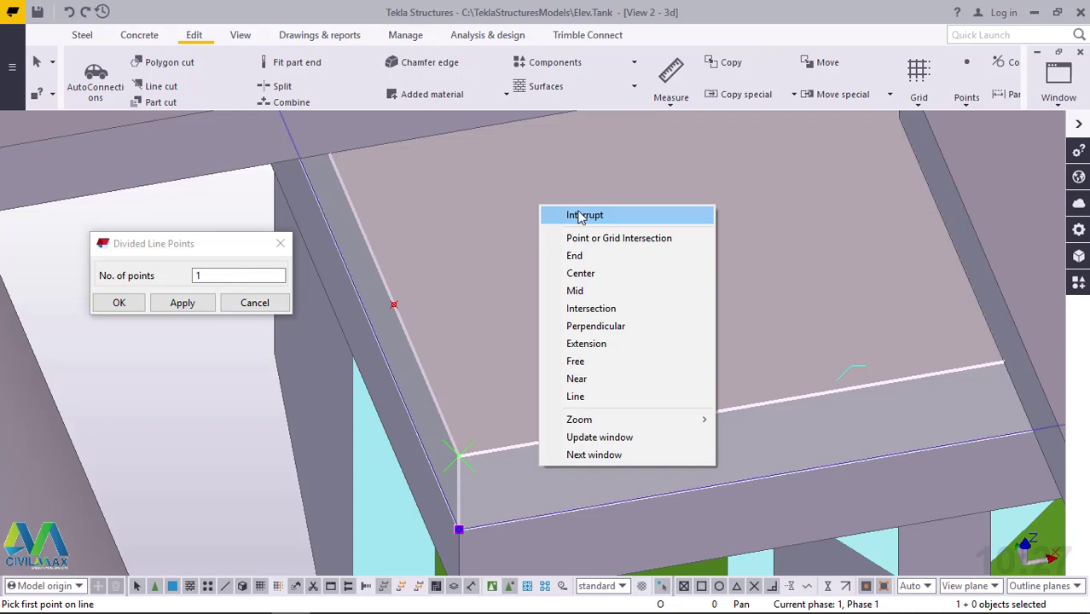
{"action": "left_click", "coordinate": [568, 212]}
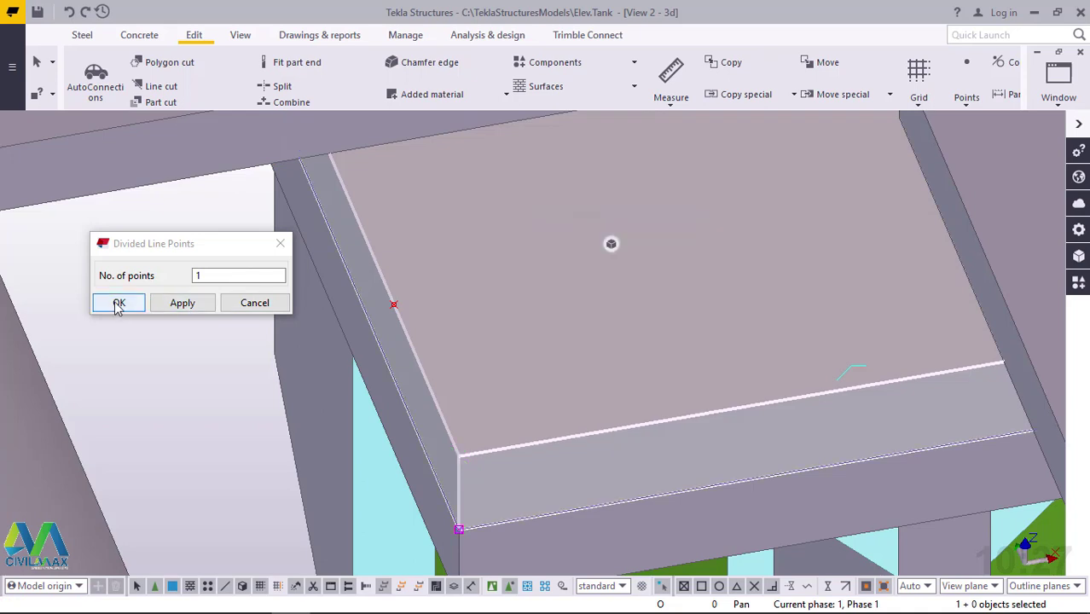
{"action": "left_click", "coordinate": [117, 303]}
Copy the edge midpoint from the plate's outer corner to the matching corner of the plate on the beam's opposite side
{"action": "scroll", "coordinate": [461, 361], "scroll_direction": "down", "scroll_amount": 3}
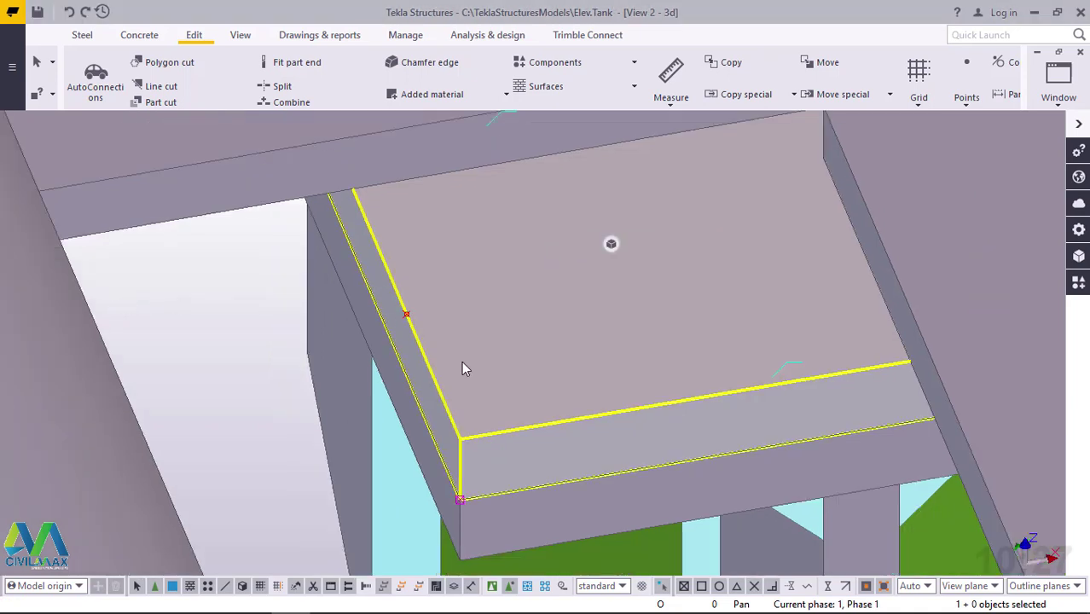
{"action": "left_click", "coordinate": [414, 324]}
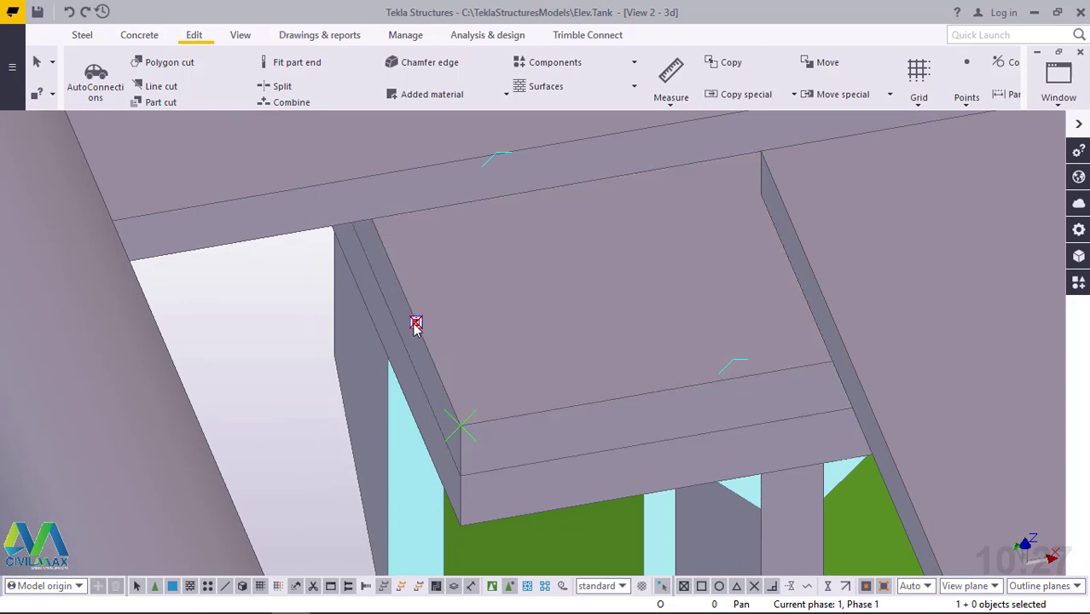
{"action": "right_click", "coordinate": [413, 322]}
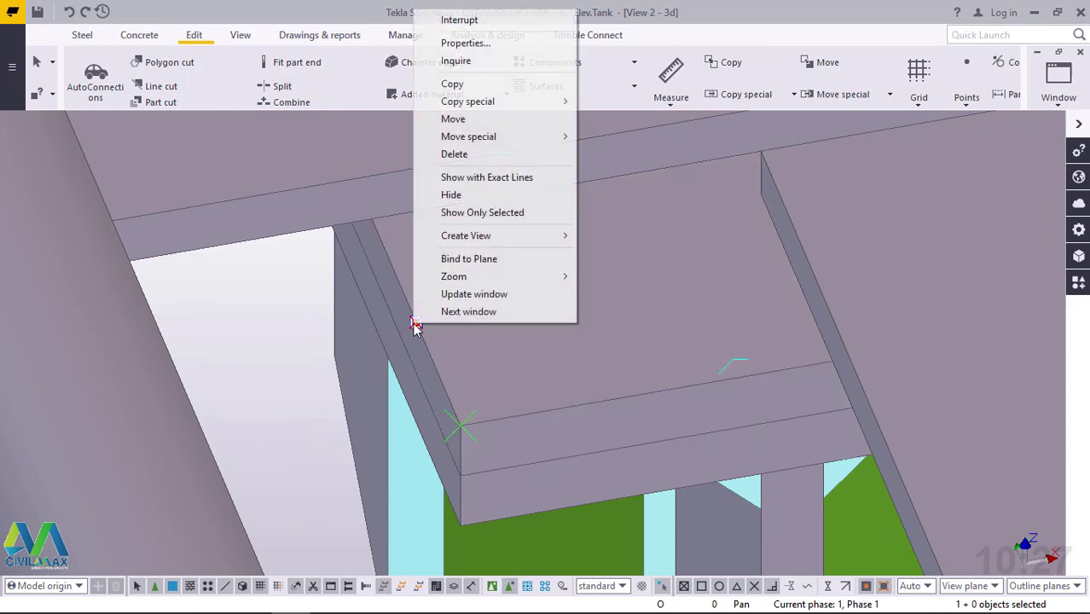
{"action": "left_click", "coordinate": [466, 85]}
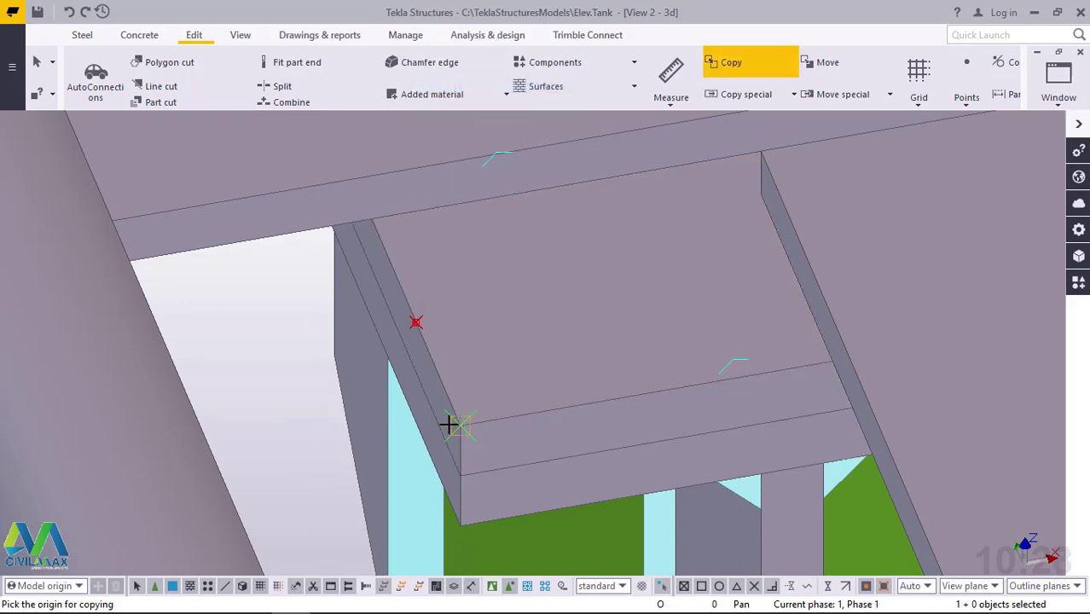
{"action": "left_click", "coordinate": [450, 423]}
{"action": "scroll", "coordinate": [370, 439], "scroll_direction": "down", "scroll_amount": 2}
{"action": "scroll", "coordinate": [370, 439], "scroll_direction": "down", "scroll_amount": 5}
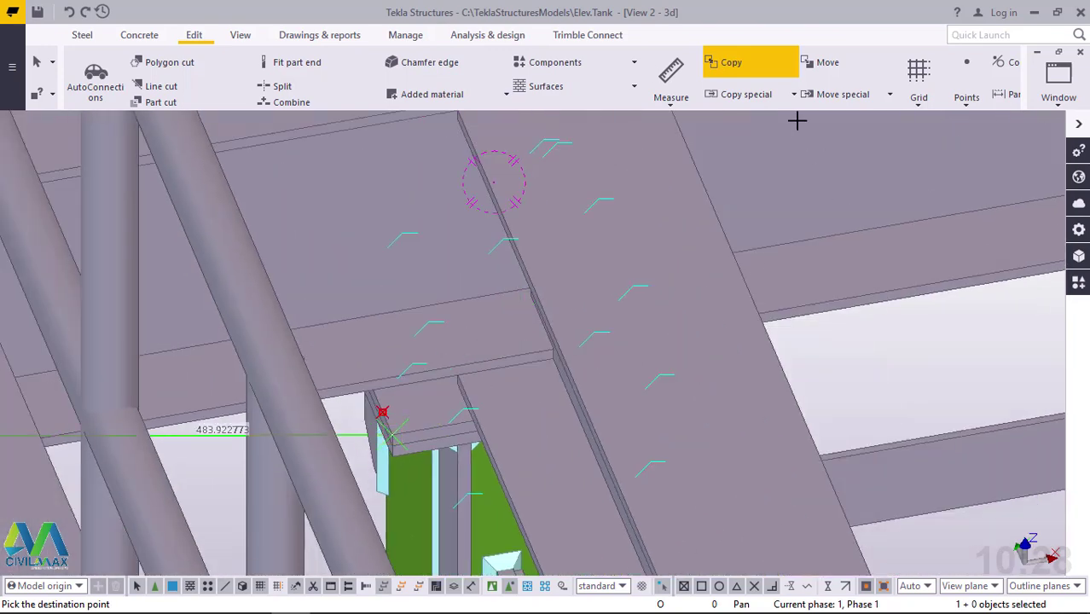
{"action": "left_click", "coordinate": [241, 35]}
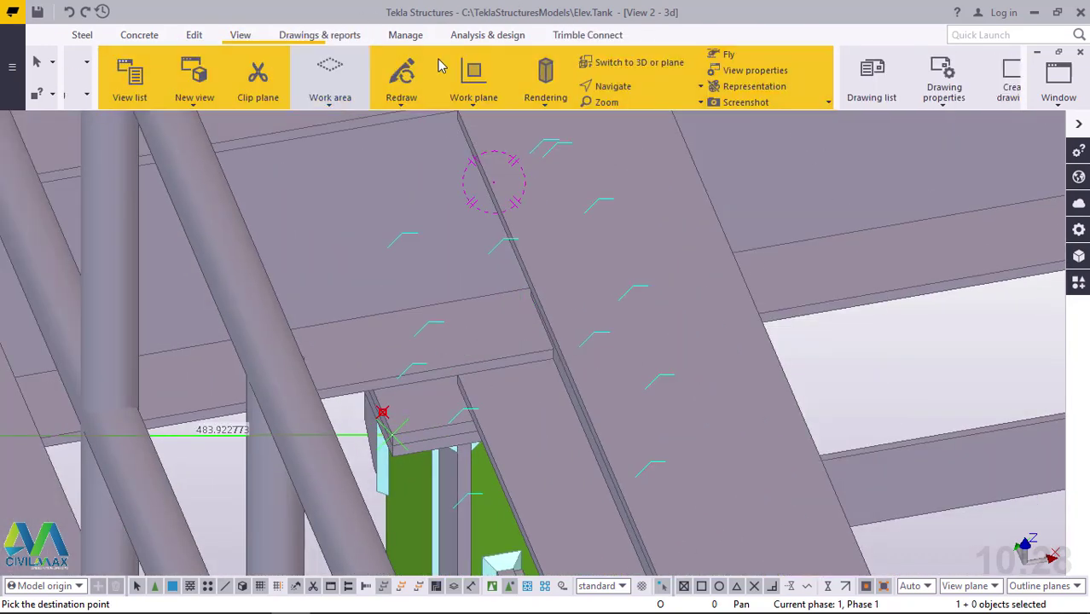
{"action": "left_click", "coordinate": [595, 86]}
{"action": "left_click", "coordinate": [601, 139]}
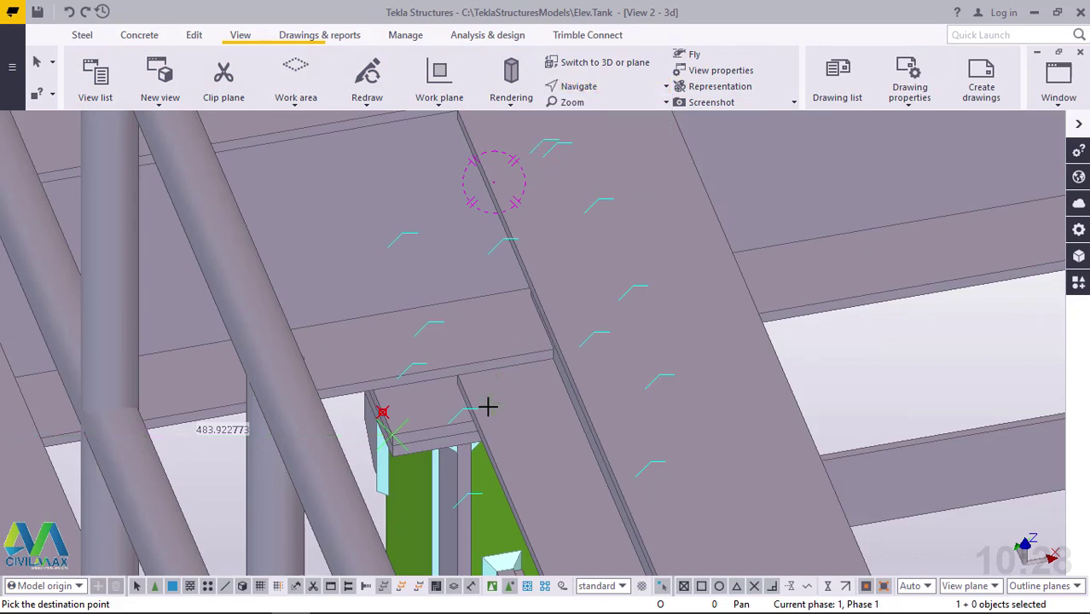
{"action": "left_click", "coordinate": [492, 392]}
{"action": "middle_click_drag", "start_coordinate": [490, 394], "coordinate": [402, 375], "text": "ctrl"}
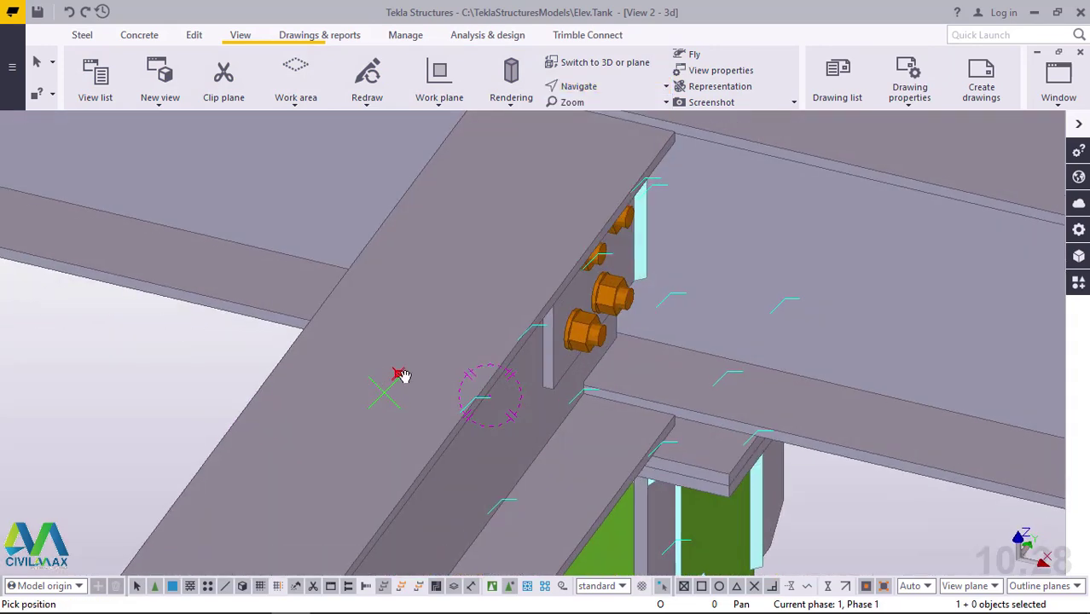
{"action": "scroll", "coordinate": [764, 478], "scroll_direction": "up", "scroll_amount": 1}
{"action": "scroll", "coordinate": [778, 485], "scroll_direction": "up", "scroll_amount": 3}
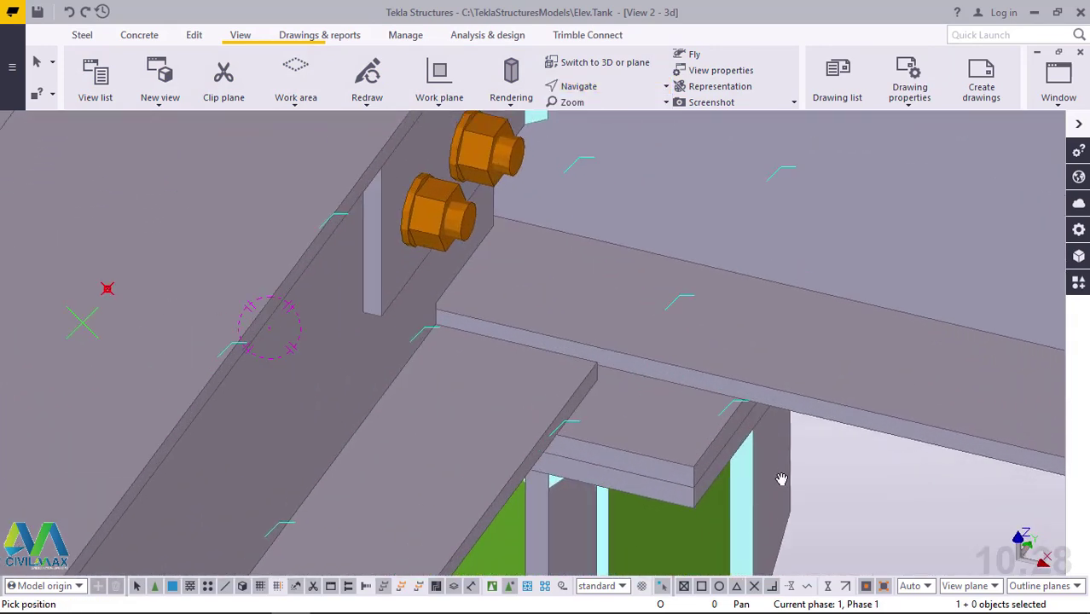
{"action": "right_click", "coordinate": [831, 467]}
{"action": "left_click", "coordinate": [882, 216]}
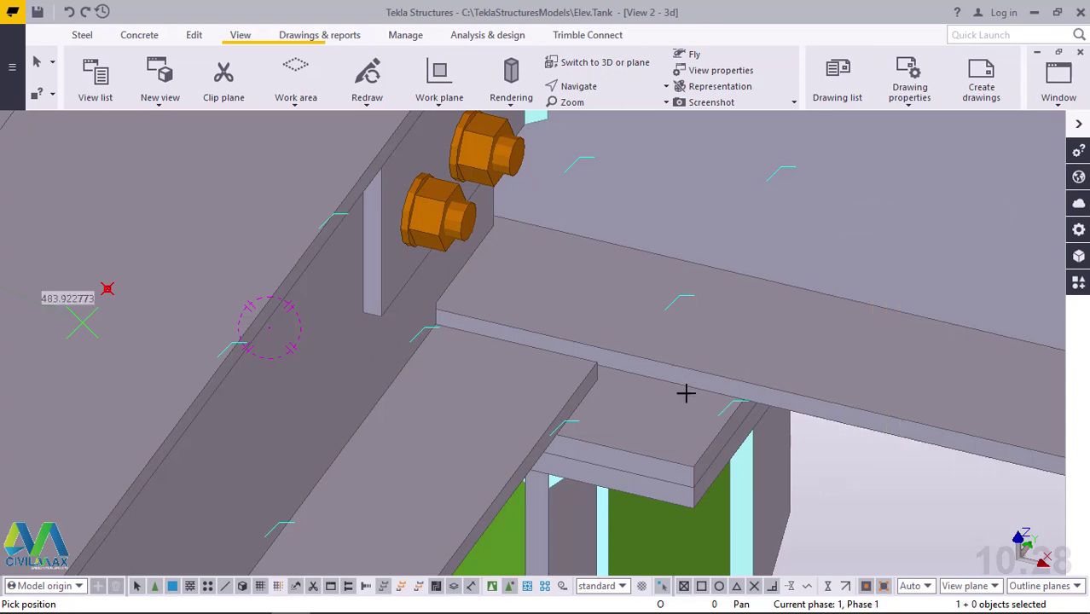
{"action": "scroll", "coordinate": [694, 453], "scroll_direction": "up", "scroll_amount": 5}
{"action": "scroll", "coordinate": [695, 473], "scroll_direction": "up", "scroll_amount": 1}
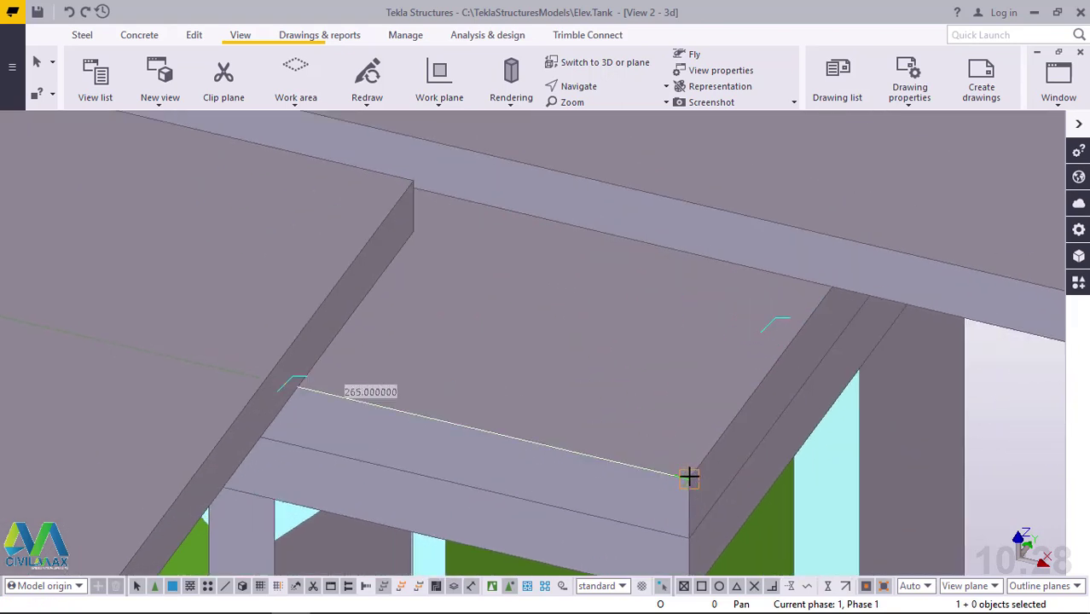
{"action": "left_click", "coordinate": [690, 475]}
{"action": "right_click", "coordinate": [674, 332]}
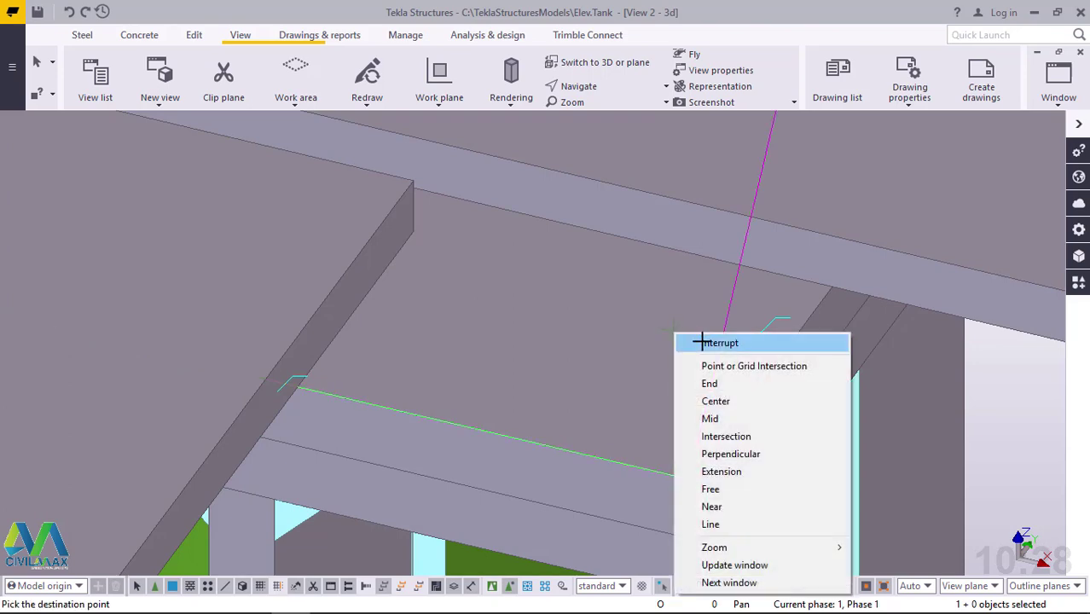
{"action": "left_click", "coordinate": [701, 341]}
Rotate the model back to the first plate and examine the points on both connection plates
{"action": "scroll", "coordinate": [672, 469], "scroll_direction": "down", "scroll_amount": 5}
{"action": "scroll", "coordinate": [671, 480], "scroll_direction": "down", "scroll_amount": 3}
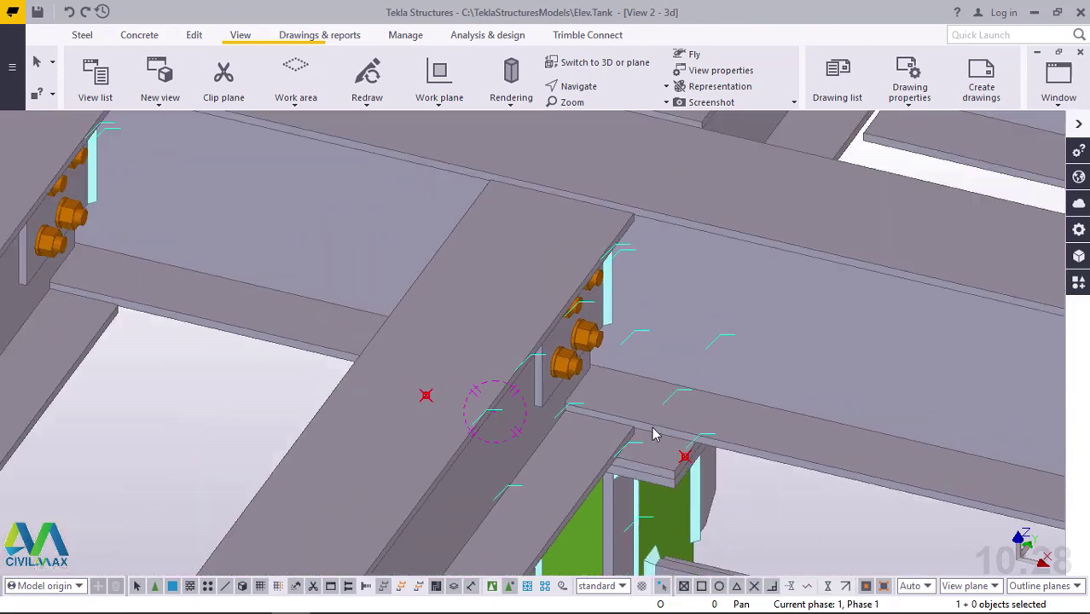
{"action": "left_click", "coordinate": [599, 87]}
{"action": "left_click", "coordinate": [606, 115]}
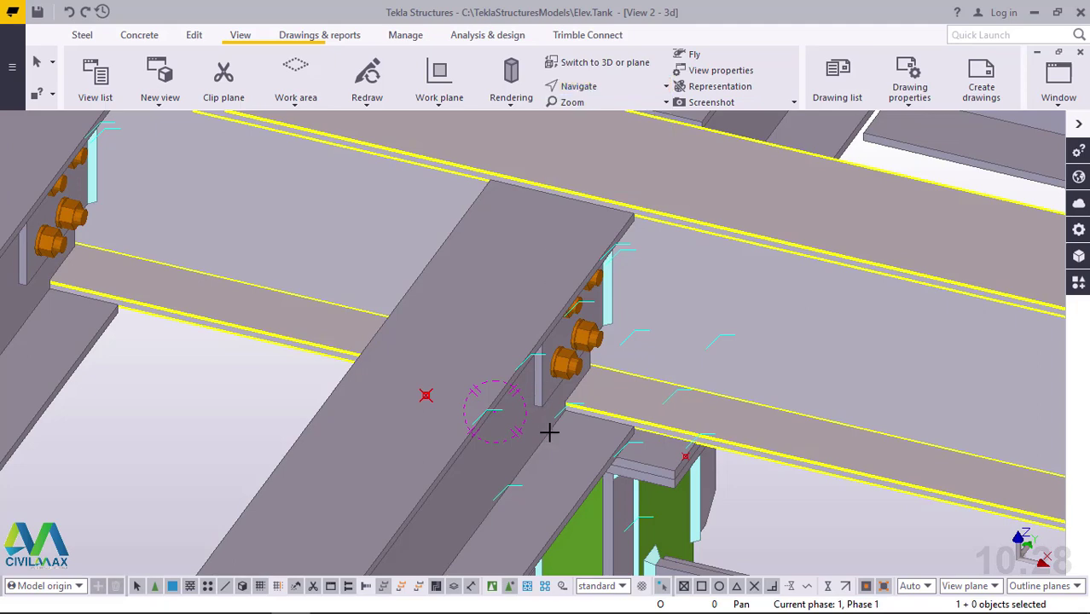
{"action": "left_click", "coordinate": [550, 432]}
{"action": "left_click_drag", "start_coordinate": [566, 437], "coordinate": [598, 435]}
{"action": "scroll", "coordinate": [465, 445], "scroll_direction": "up", "scroll_amount": 4}
{"action": "scroll", "coordinate": [397, 434], "scroll_direction": "up", "scroll_amount": 1}
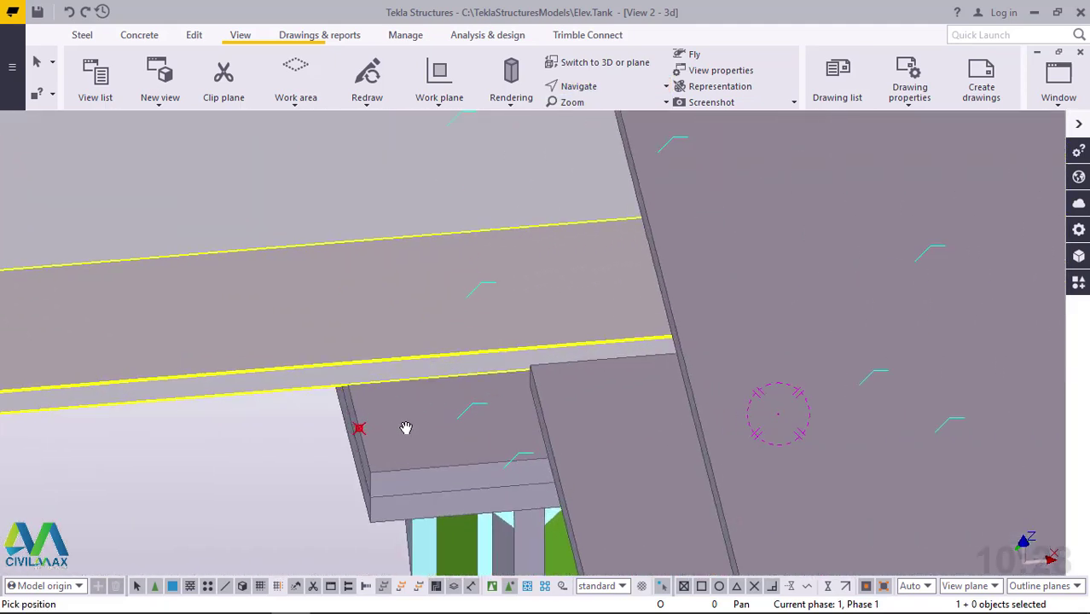
{"action": "right_click", "coordinate": [394, 428]}
{"action": "left_click", "coordinate": [423, 177]}
{"action": "left_click", "coordinate": [251, 474]}
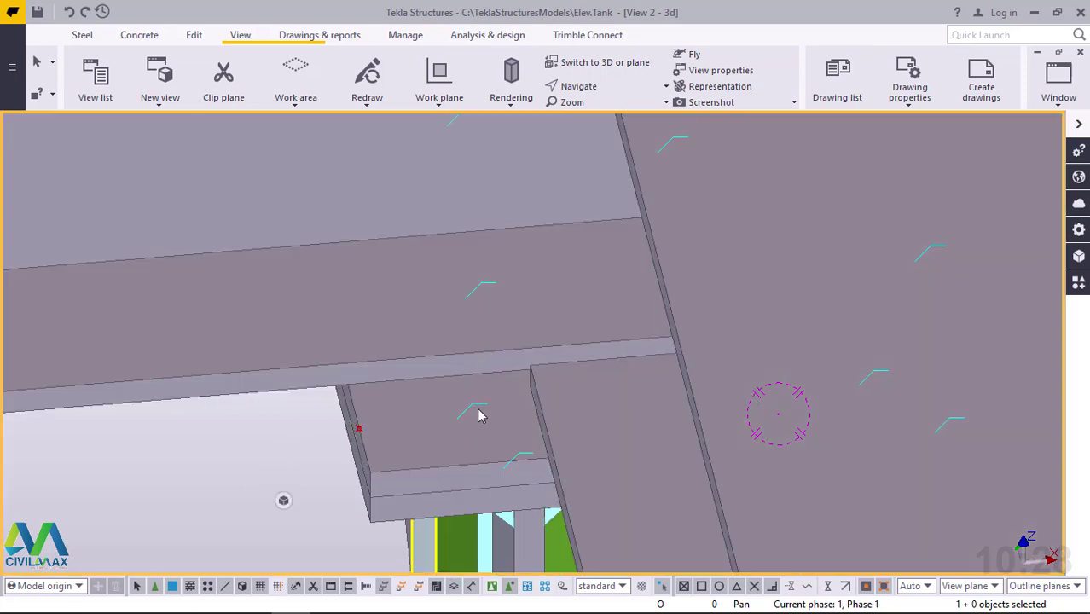
{"action": "scroll", "coordinate": [392, 440], "scroll_direction": "up", "scroll_amount": 4}
{"action": "scroll", "coordinate": [361, 469], "scroll_direction": "down", "scroll_amount": 5}
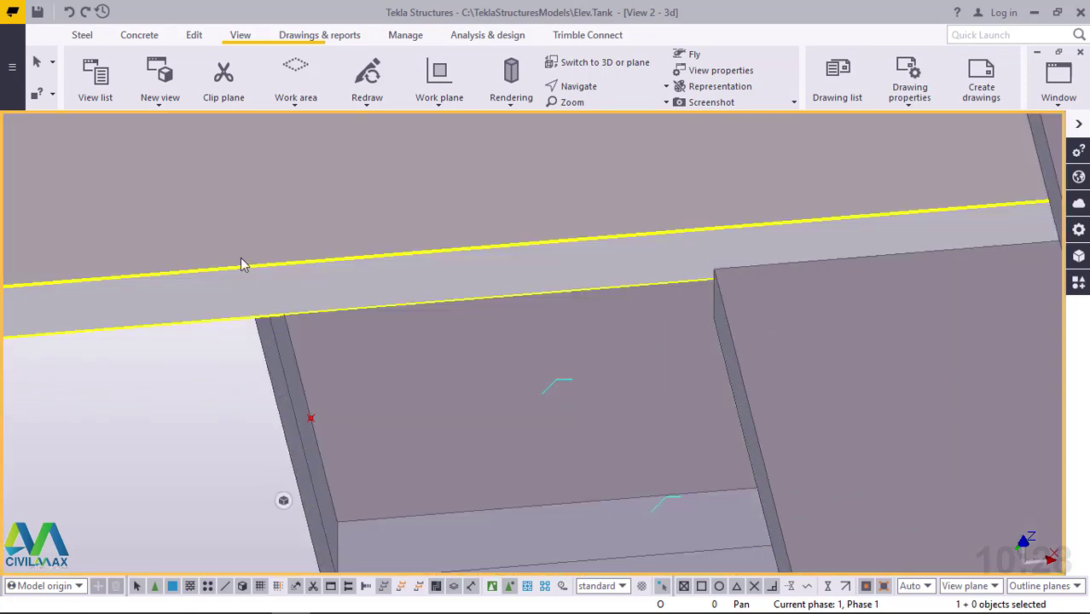
{"action": "scroll", "coordinate": [400, 435], "scroll_direction": "down", "scroll_amount": 2}
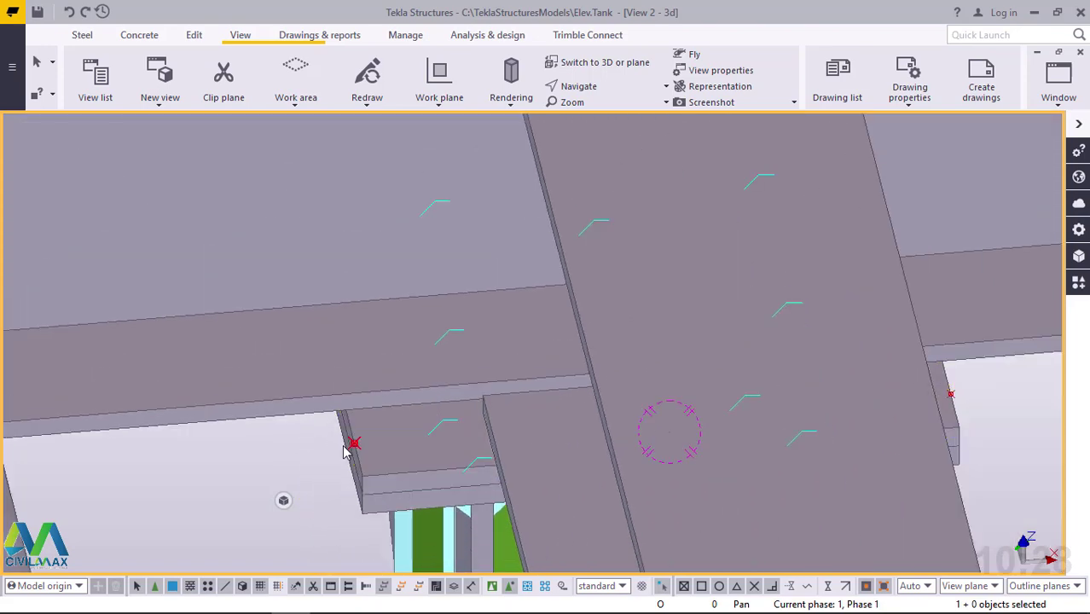
{"action": "scroll", "coordinate": [352, 442], "scroll_direction": "up", "scroll_amount": 2}
{"action": "scroll", "coordinate": [337, 451], "scroll_direction": "down", "scroll_amount": 2}
{"action": "scroll", "coordinate": [334, 451], "scroll_direction": "down", "scroll_amount": 1}
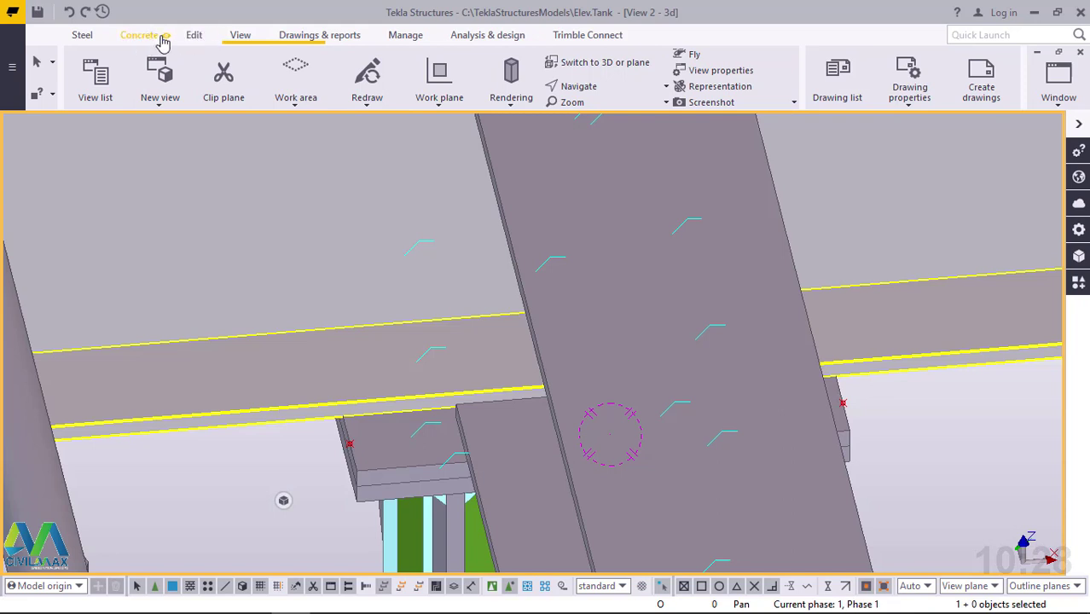
Bolt the upper connection plate to the lower plate, running the bolt line from the edge midpoint to the matching point across the beam
{"action": "left_click", "coordinate": [82, 35]}
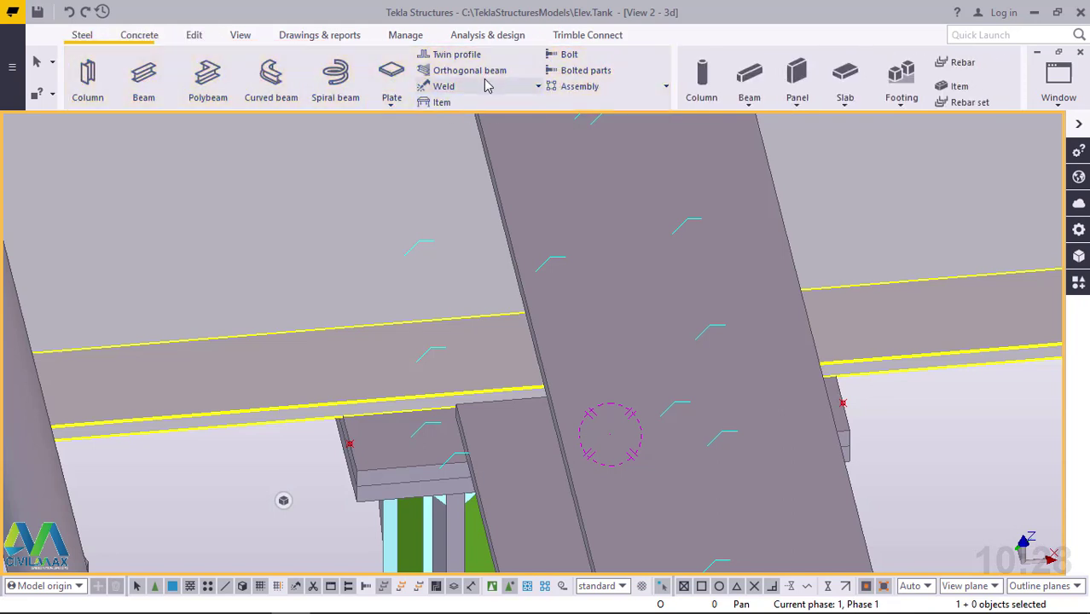
{"action": "left_click", "coordinate": [569, 53]}
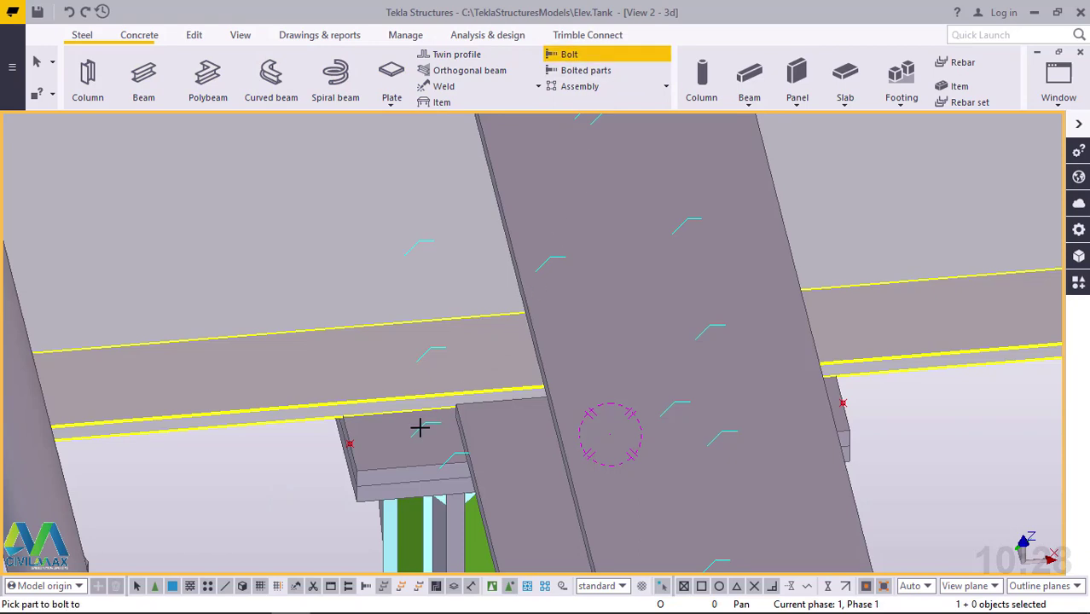
{"action": "scroll", "coordinate": [377, 475], "scroll_direction": "up", "scroll_amount": 2}
{"action": "scroll", "coordinate": [369, 482], "scroll_direction": "up", "scroll_amount": 2}
{"action": "scroll", "coordinate": [369, 484], "scroll_direction": "up", "scroll_amount": 3}
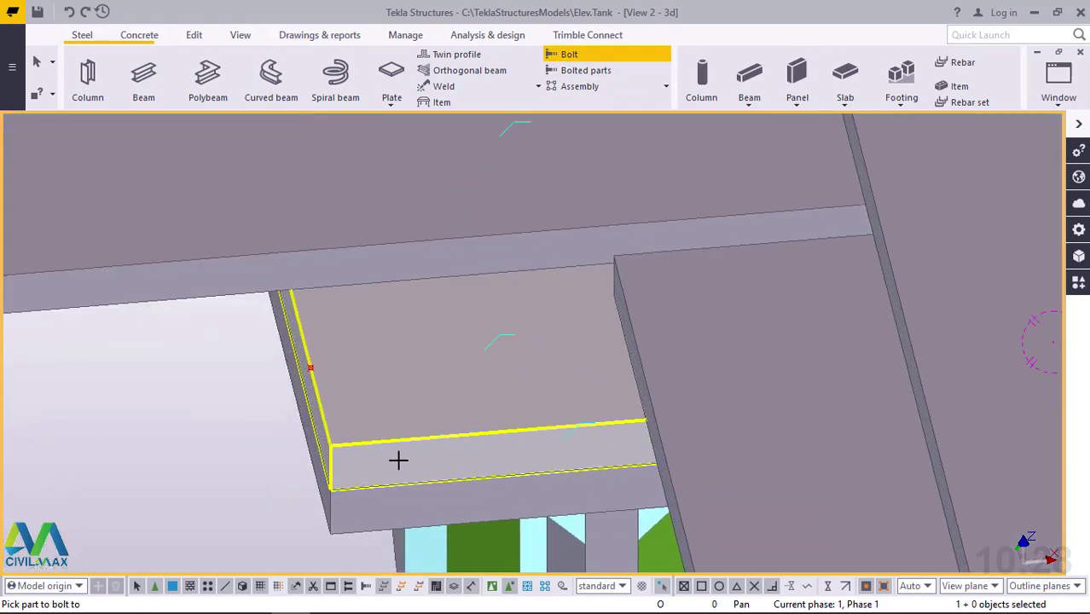
{"action": "left_click", "coordinate": [395, 327]}
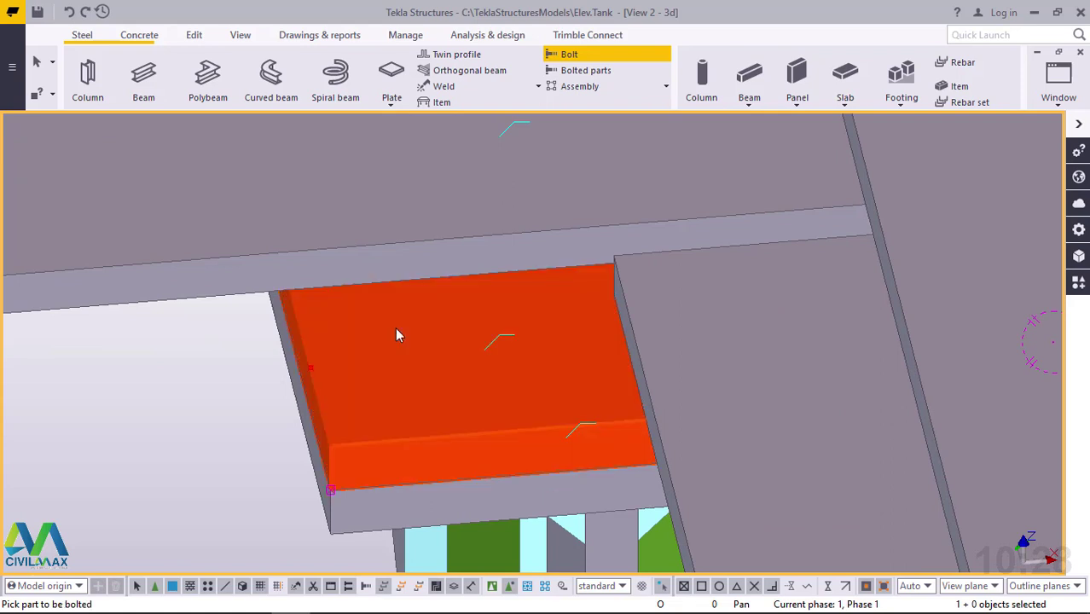
{"action": "left_click", "coordinate": [381, 514]}
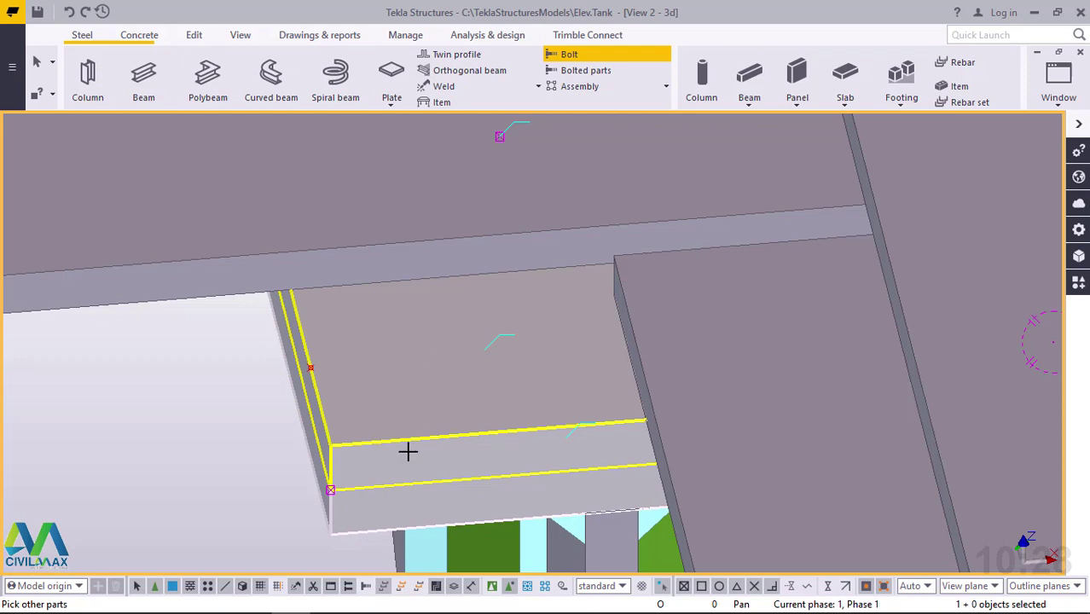
{"action": "middle_click", "coordinate": [310, 367]}
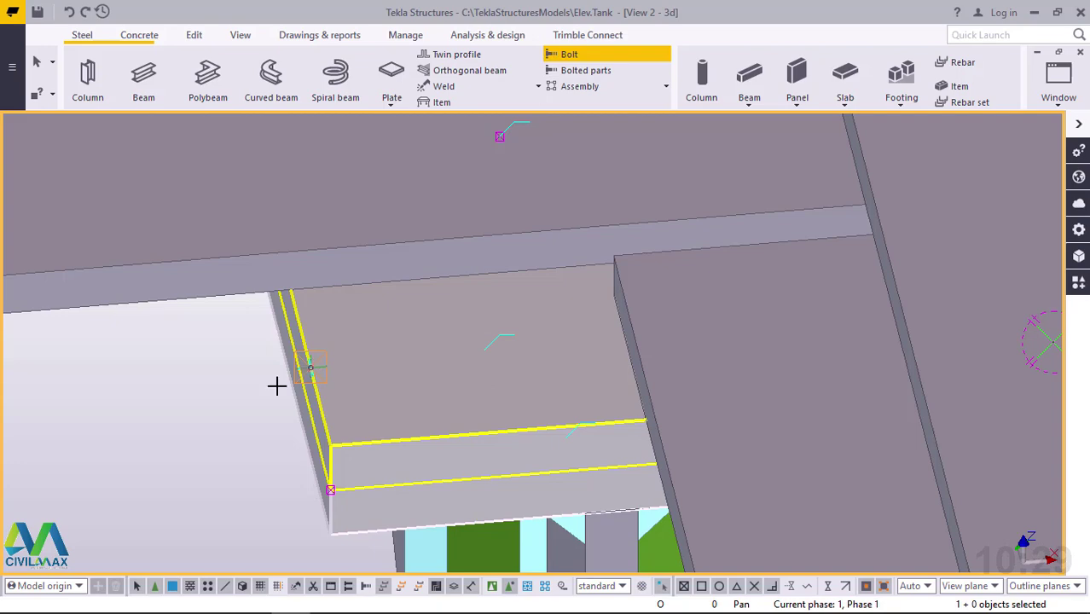
{"action": "scroll", "coordinate": [268, 402], "scroll_direction": "down", "scroll_amount": 5}
{"action": "scroll", "coordinate": [716, 337], "scroll_direction": "up", "scroll_amount": 6}
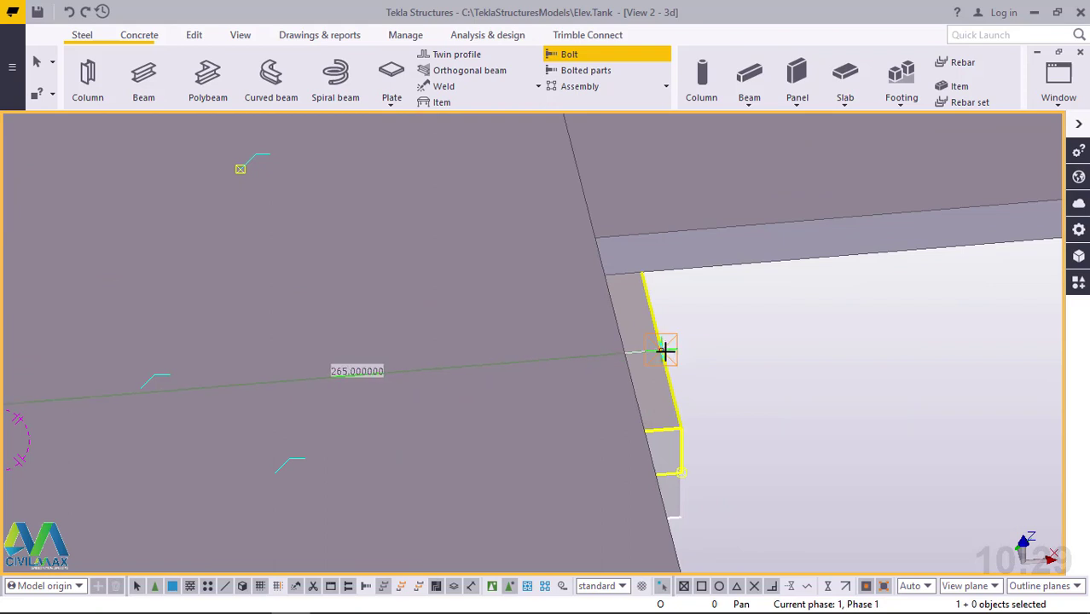
{"action": "left_click", "coordinate": [669, 349]}
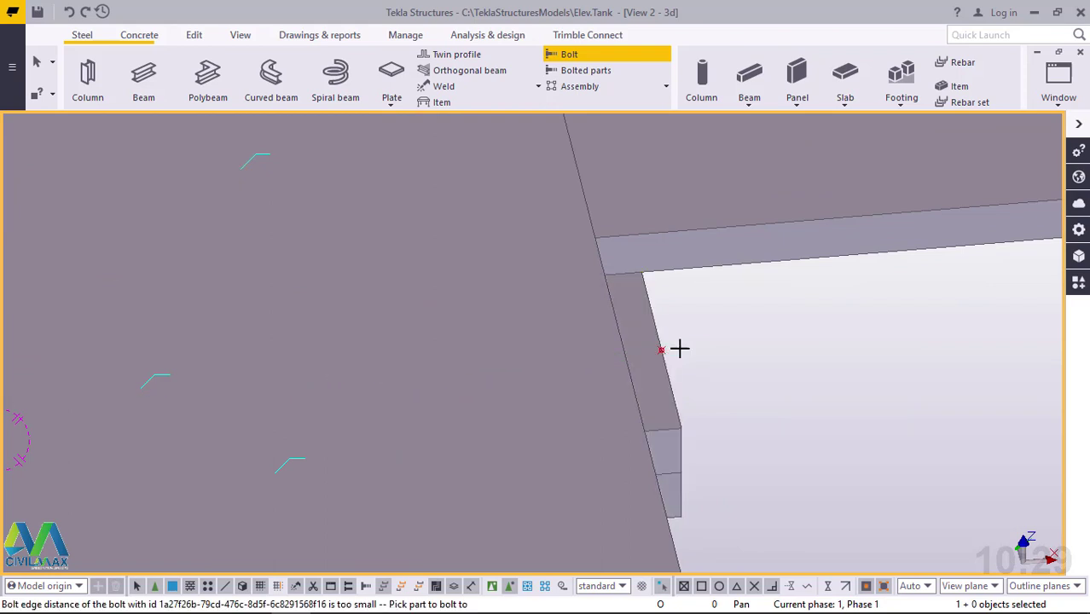
{"action": "right_click", "coordinate": [740, 348]}
{"action": "left_click", "coordinate": [773, 360]}
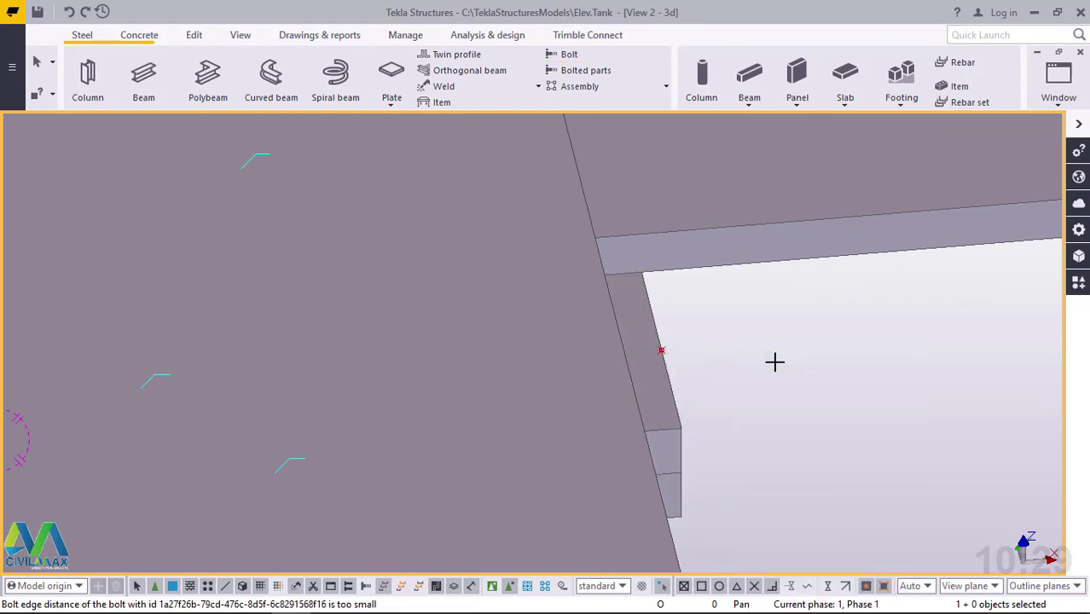
Inspect the new bolt at the connection plate's edge and open its properties
{"action": "scroll", "coordinate": [781, 374], "scroll_direction": "down", "scroll_amount": 10}
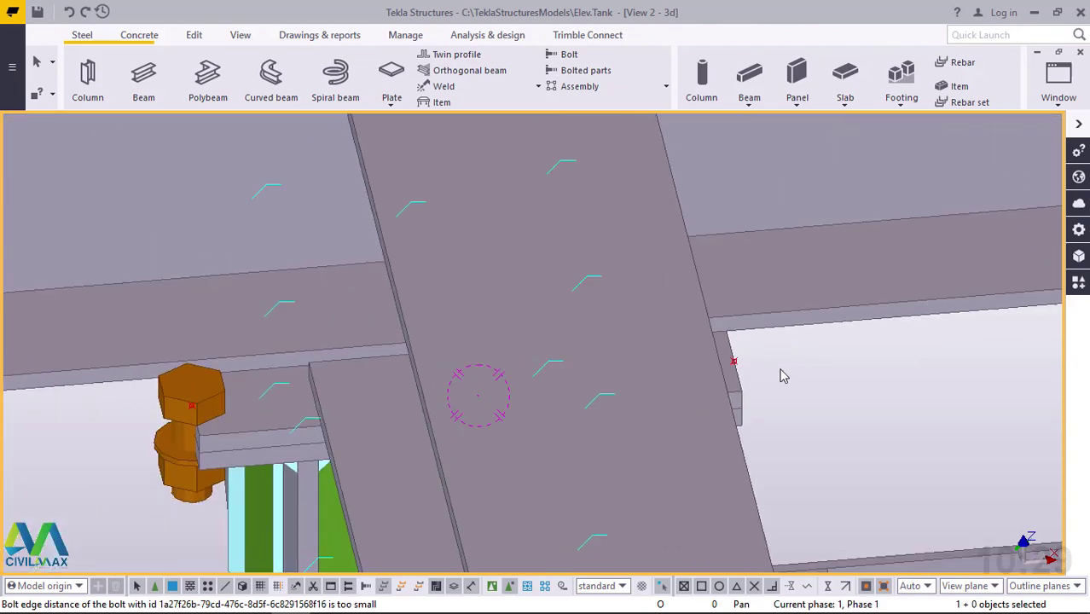
{"action": "scroll", "coordinate": [203, 397], "scroll_direction": "up", "scroll_amount": 6}
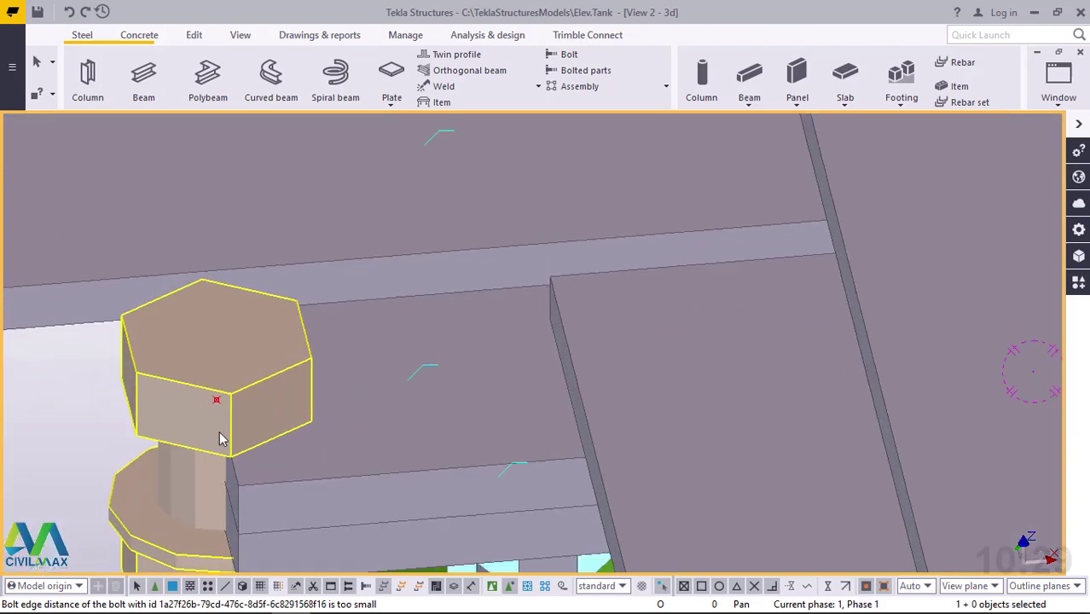
{"action": "scroll", "coordinate": [256, 419], "scroll_direction": "down", "scroll_amount": 3}
{"action": "scroll", "coordinate": [334, 408], "scroll_direction": "up", "scroll_amount": 5}
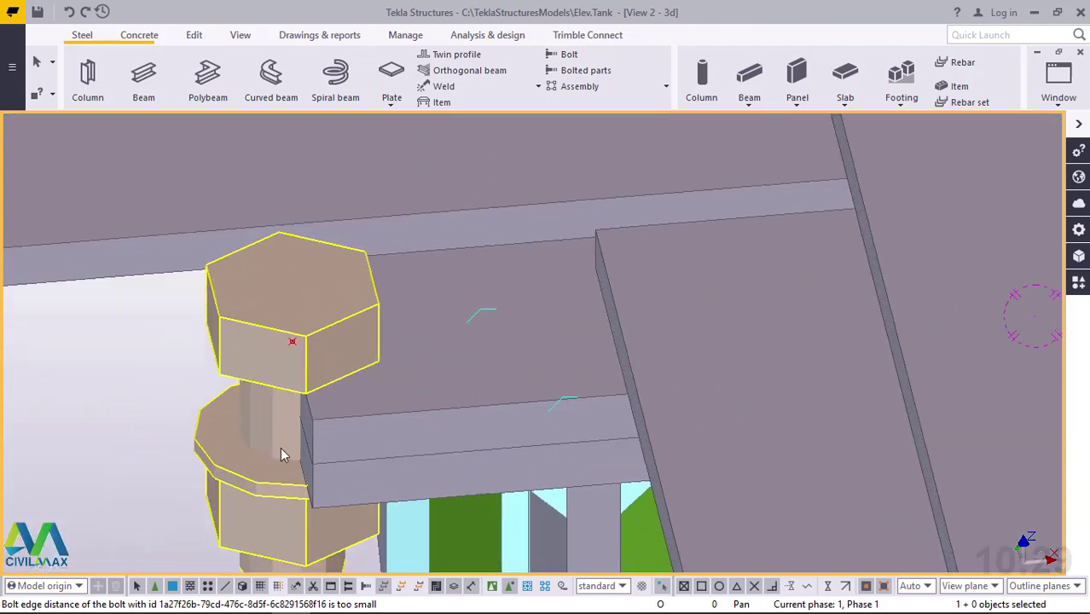
{"action": "scroll", "coordinate": [456, 380], "scroll_direction": "down", "scroll_amount": 3}
{"action": "scroll", "coordinate": [456, 380], "scroll_direction": "down", "scroll_amount": 1}
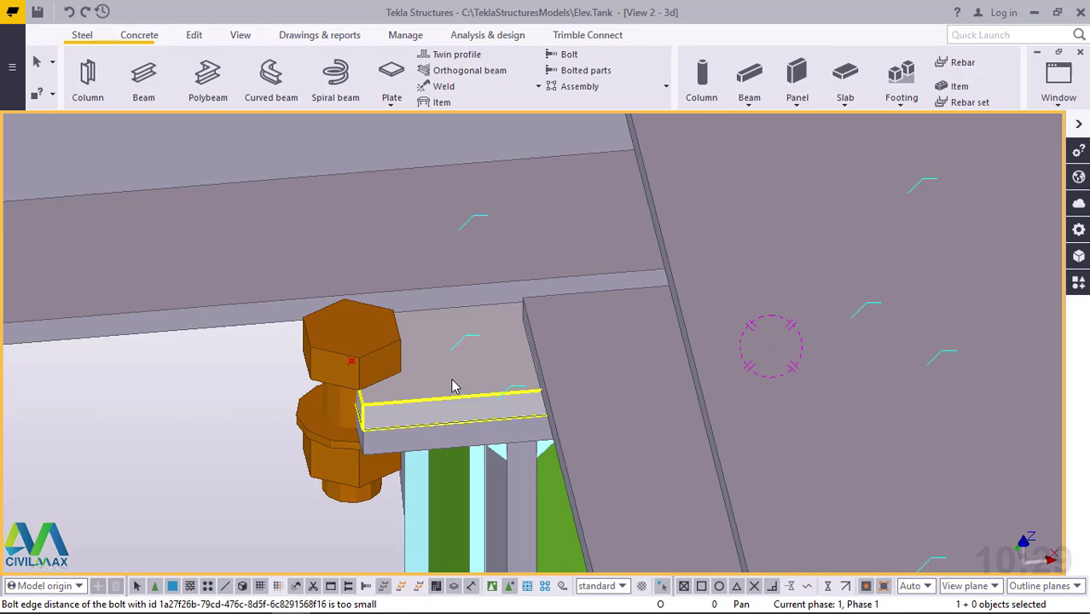
{"action": "left_click", "coordinate": [322, 339]}
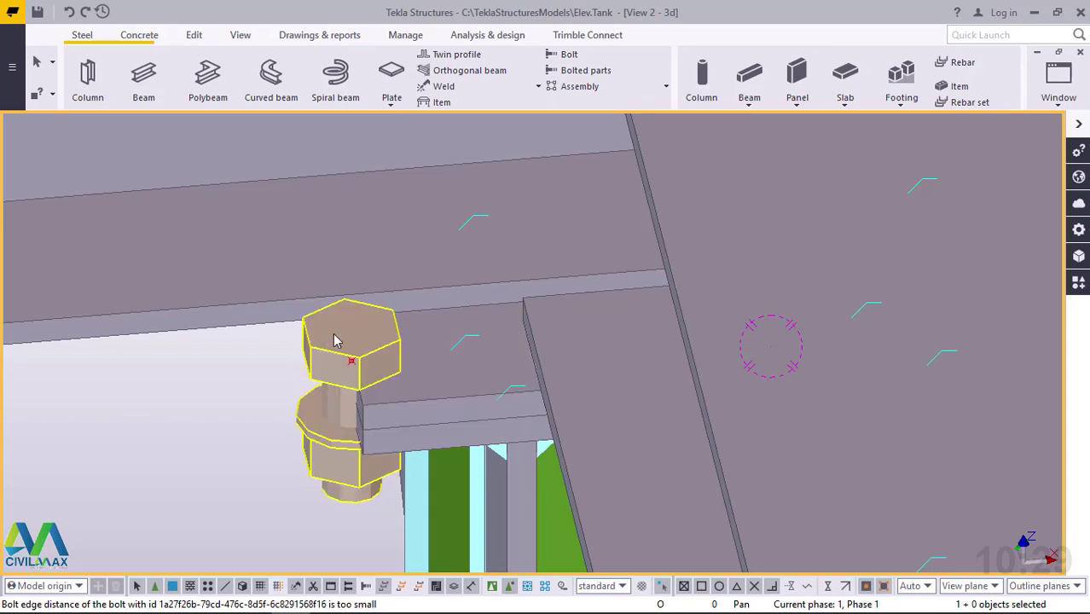
{"action": "double_click", "coordinate": [335, 339]}
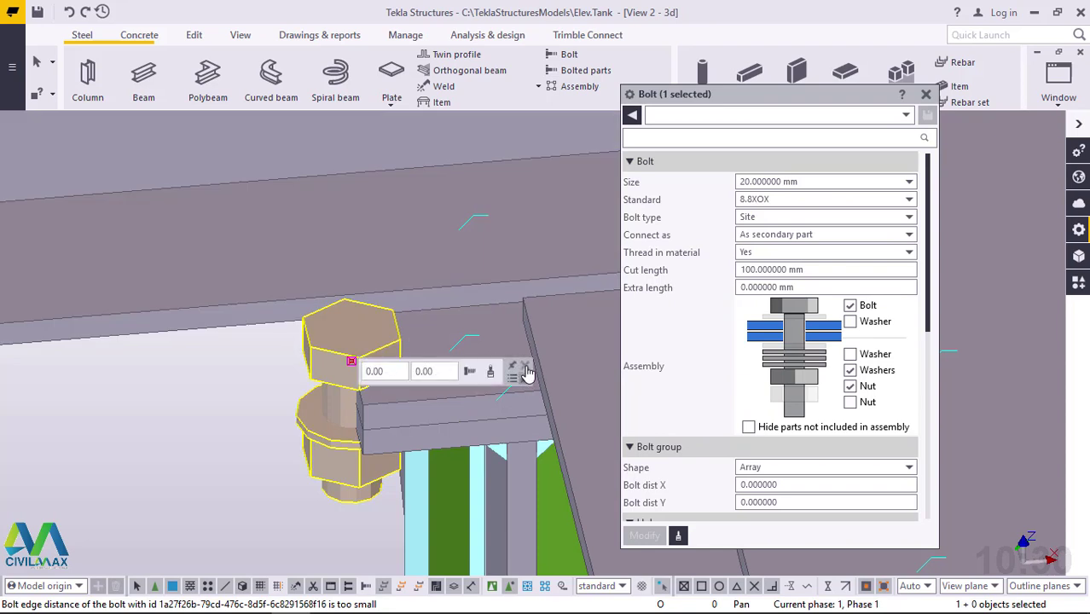
Try adding a washer under the bolt head with an on-plane position of 20 mm, and undo the modification
{"action": "left_click", "coordinate": [850, 322]}
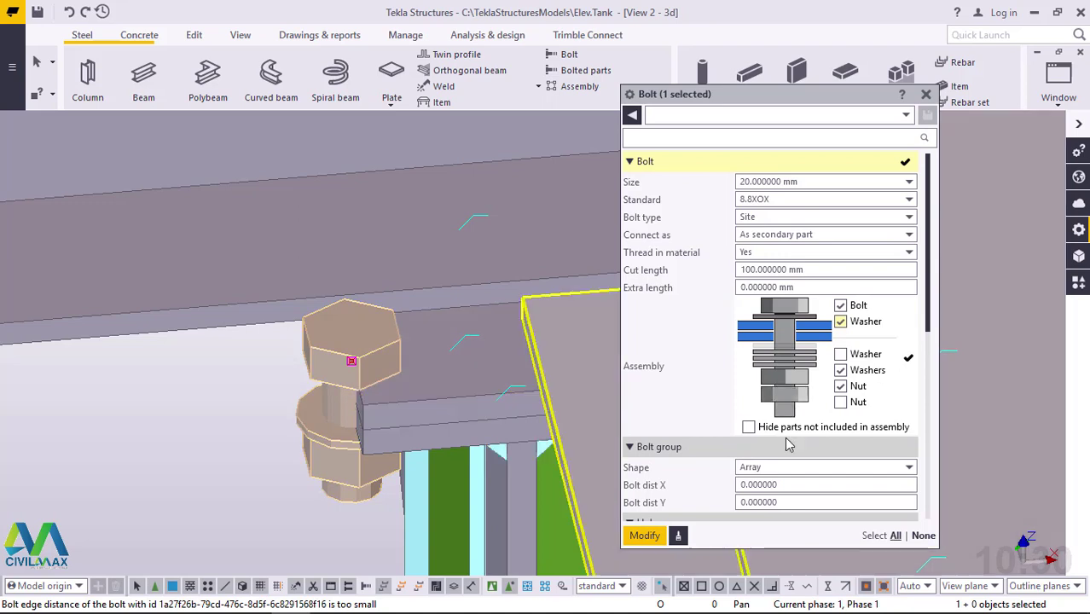
{"action": "scroll", "coordinate": [725, 451], "scroll_direction": "down", "scroll_amount": 1}
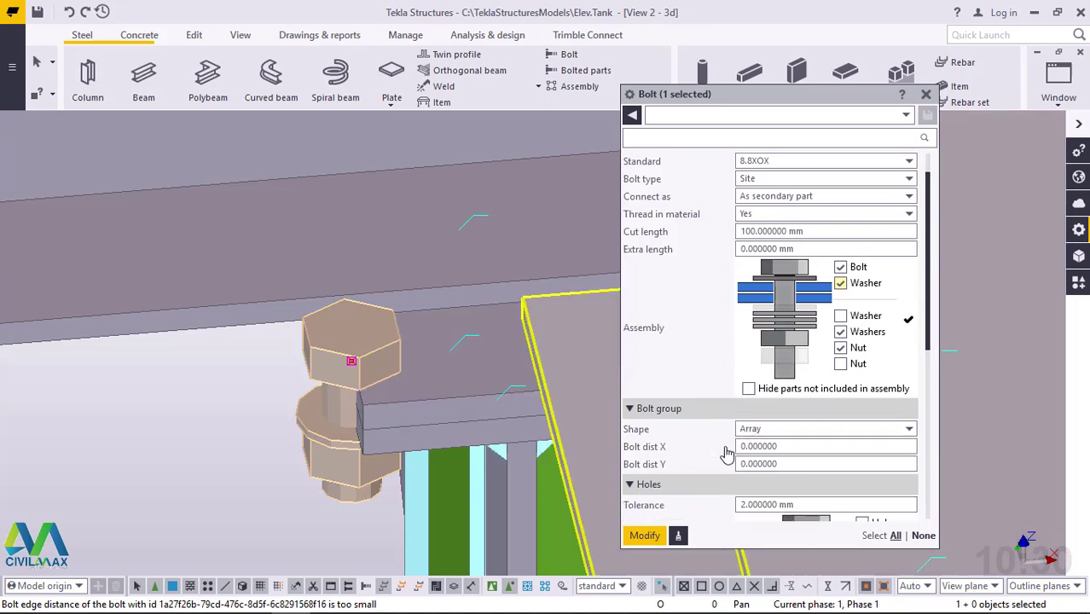
{"action": "scroll", "coordinate": [737, 443], "scroll_direction": "down", "scroll_amount": 2}
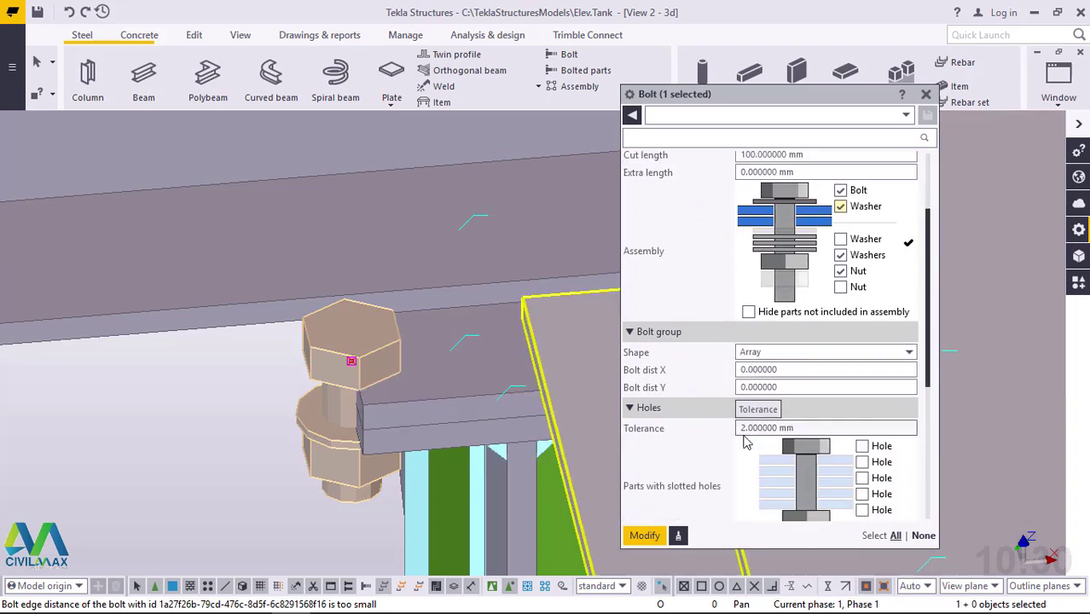
{"action": "scroll", "coordinate": [743, 442], "scroll_direction": "down", "scroll_amount": 3}
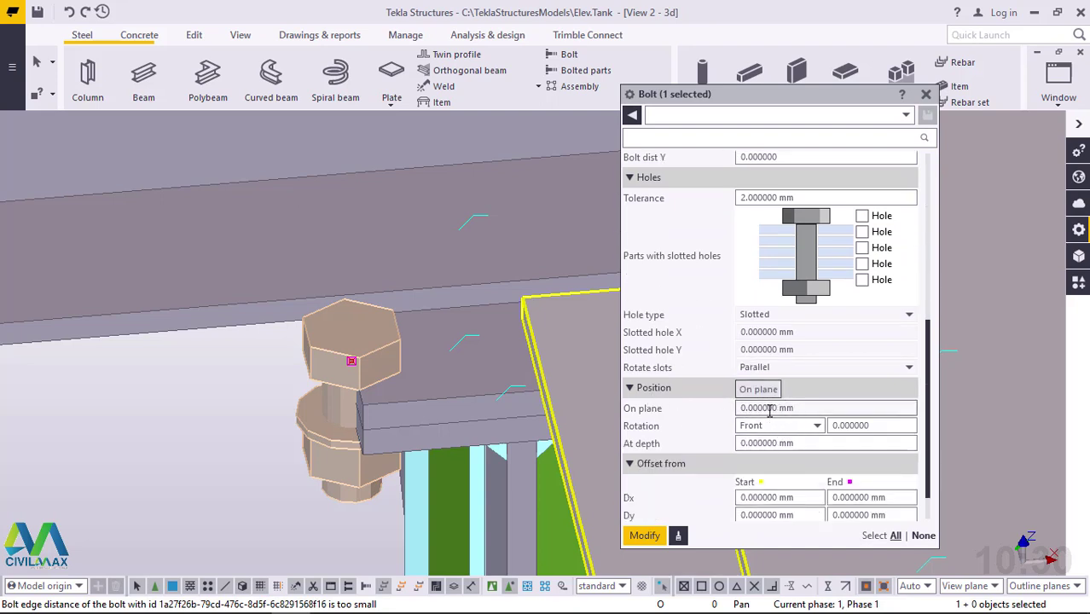
{"action": "left_click_drag", "start_coordinate": [757, 408], "coordinate": [721, 412]}
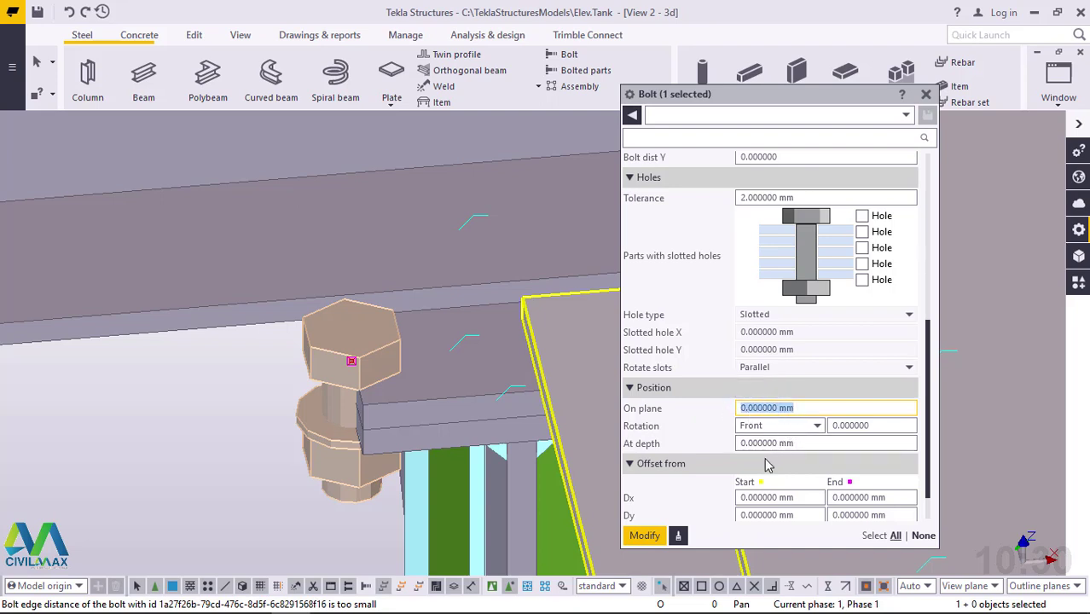
{"action": "type", "text": "20"}
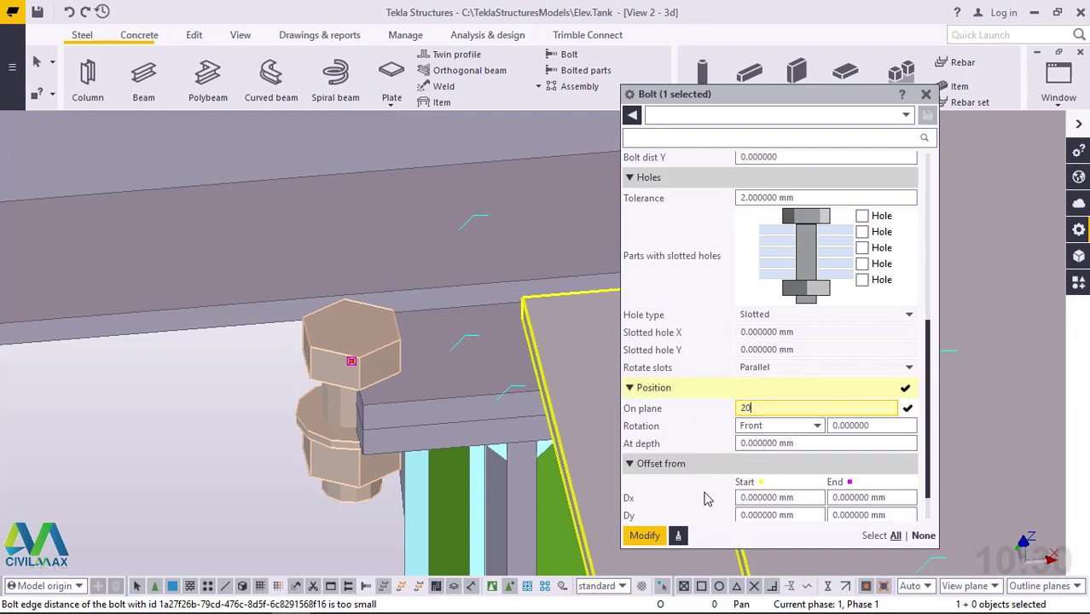
{"action": "left_click", "coordinate": [644, 535]}
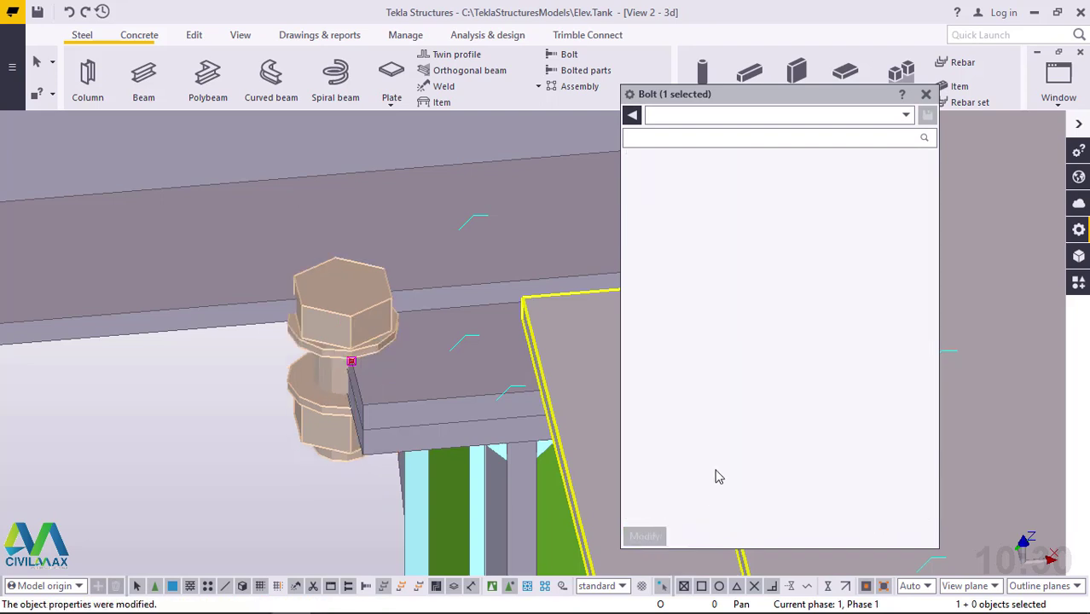
{"action": "left_click", "coordinate": [70, 10]}
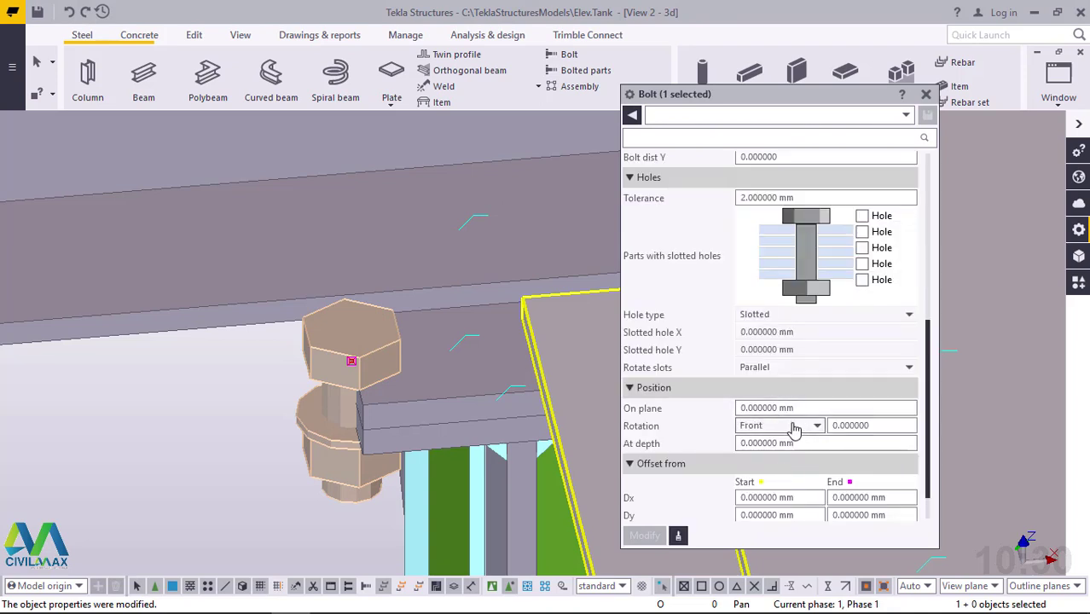
Set the bolt's start Dx offset to 20 mm and apply it
{"action": "scroll", "coordinate": [780, 428], "scroll_direction": "down", "scroll_amount": 1}
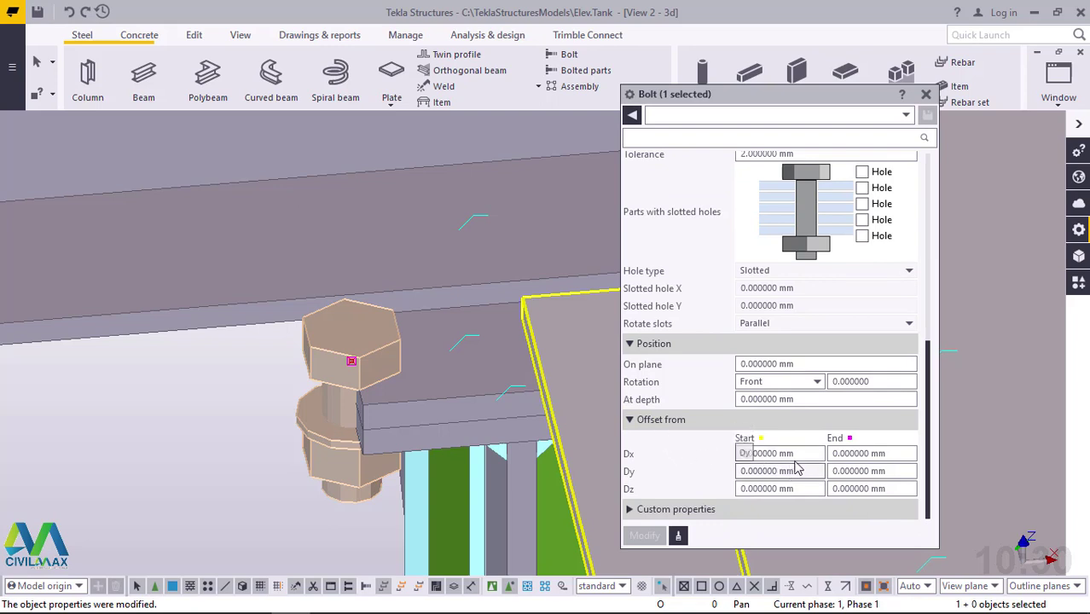
{"action": "left_click", "coordinate": [749, 454]}
{"action": "type", "text": "20"}
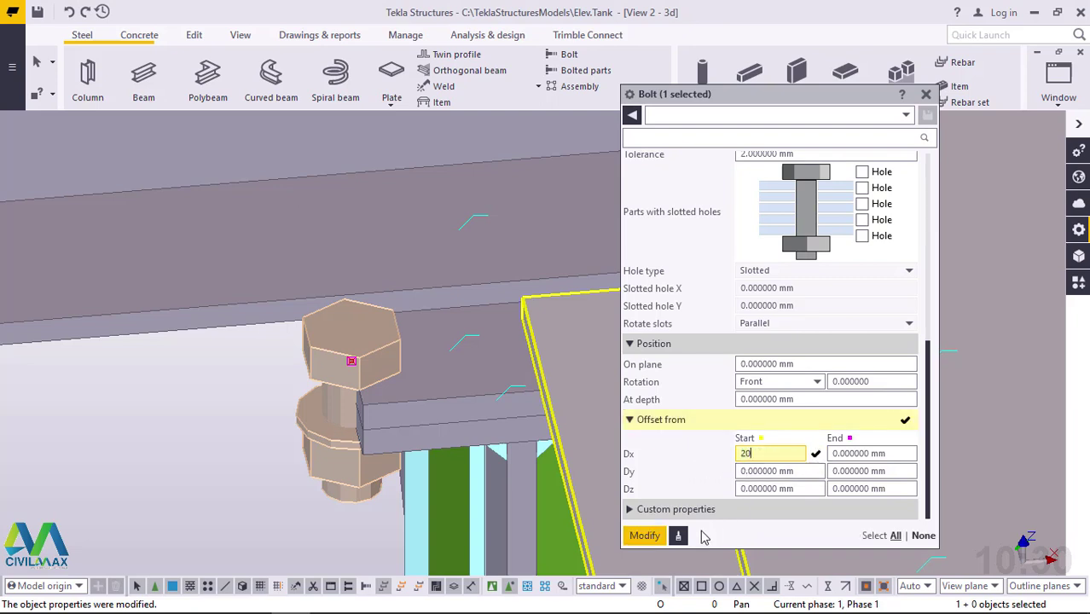
{"action": "left_click", "coordinate": [645, 535]}
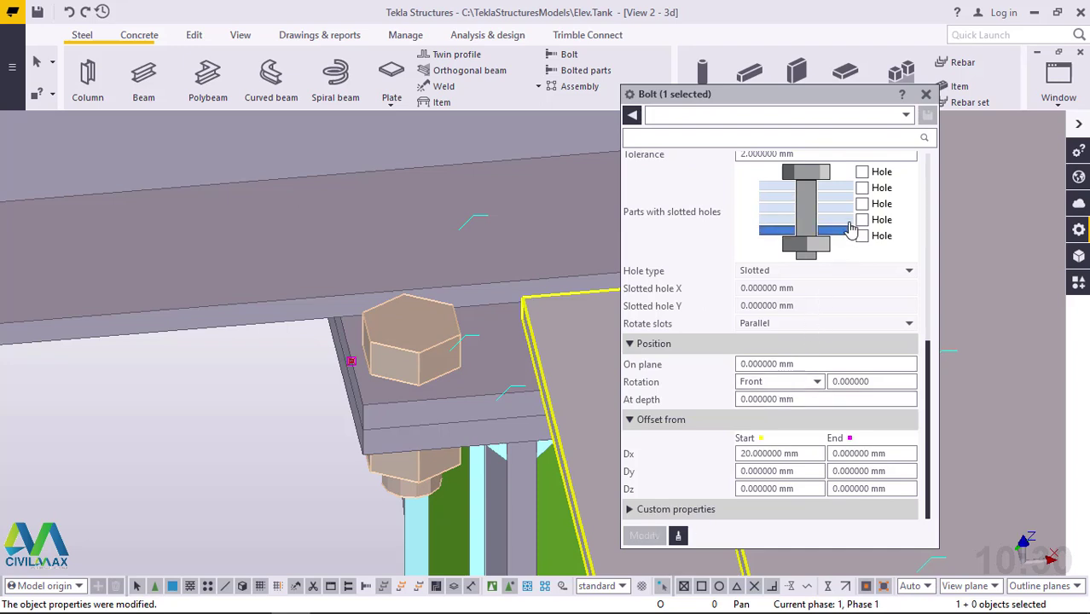
Add a washer under the bolt head and apply the change, leaving all slotted-hole options off
{"action": "left_click", "coordinate": [863, 189]}
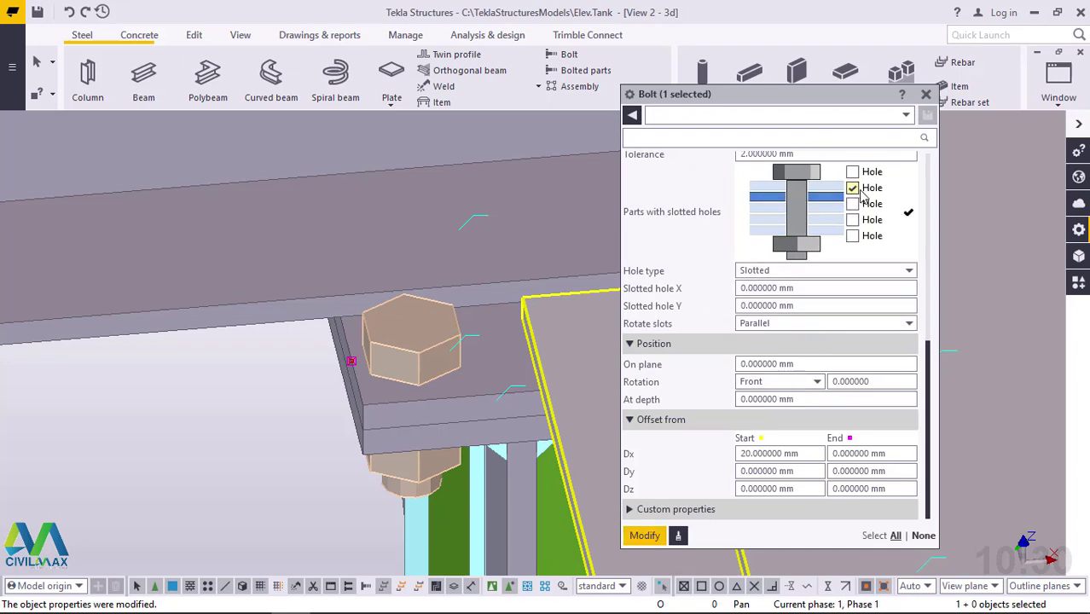
{"action": "left_click", "coordinate": [862, 189]}
{"action": "scroll", "coordinate": [824, 301], "scroll_direction": "up", "scroll_amount": 2}
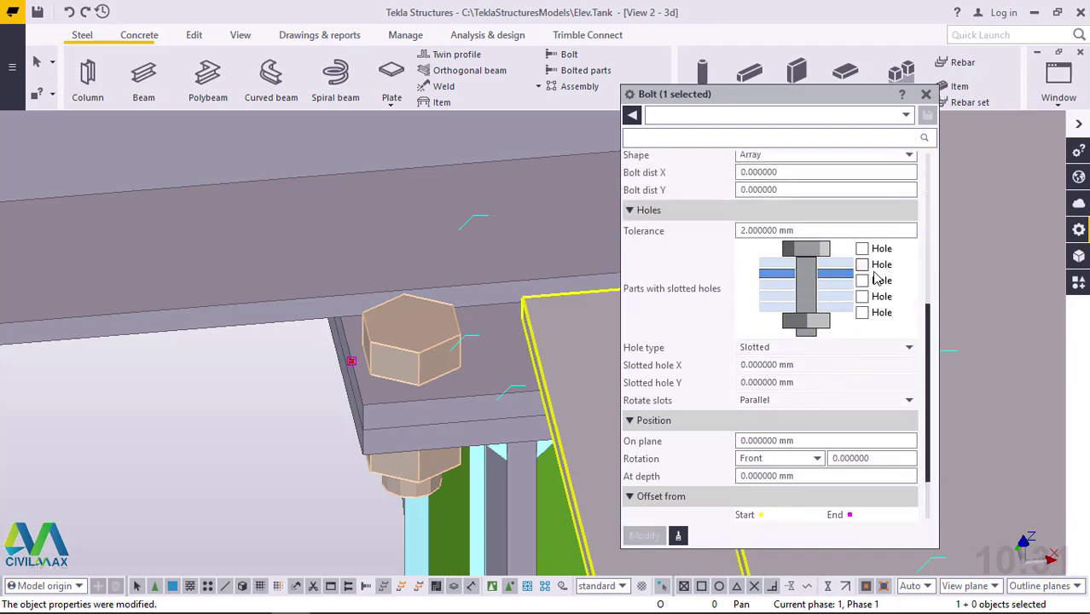
{"action": "scroll", "coordinate": [793, 286], "scroll_direction": "up", "scroll_amount": 5}
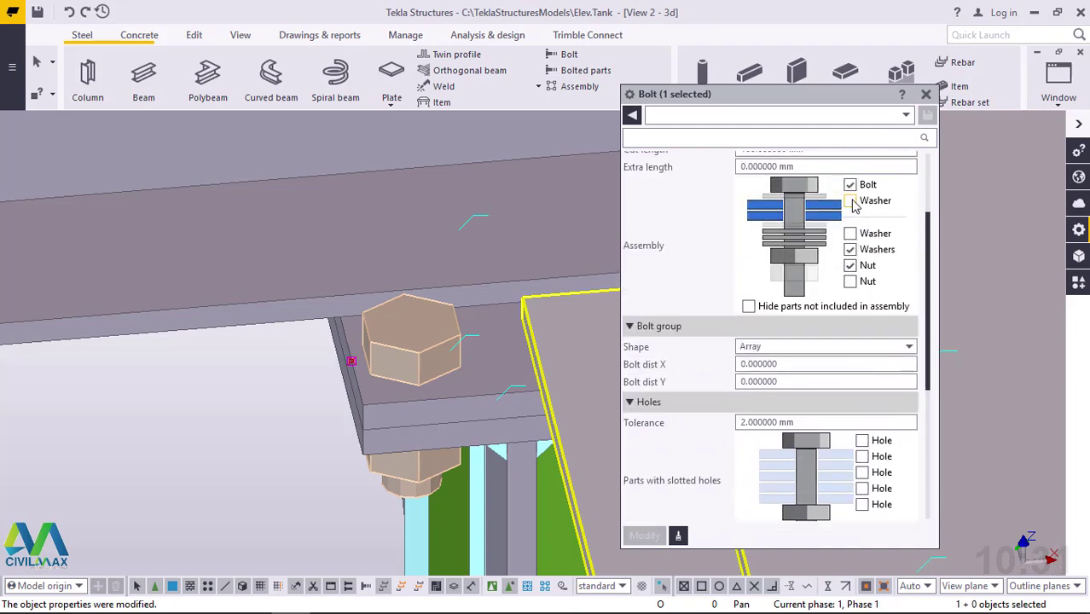
{"action": "left_click", "coordinate": [849, 201]}
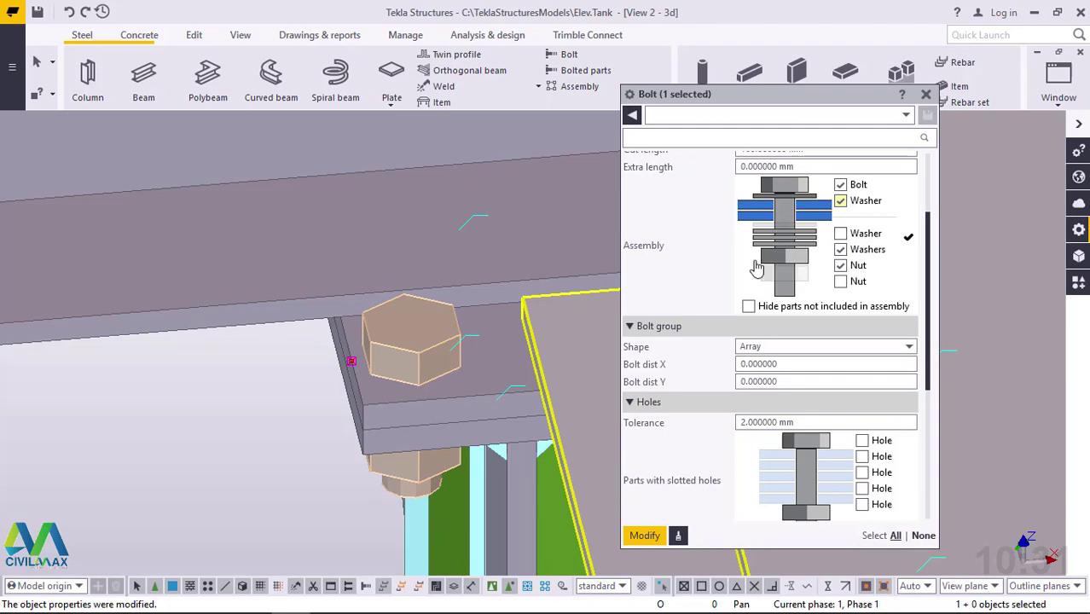
{"action": "left_click", "coordinate": [653, 536]}
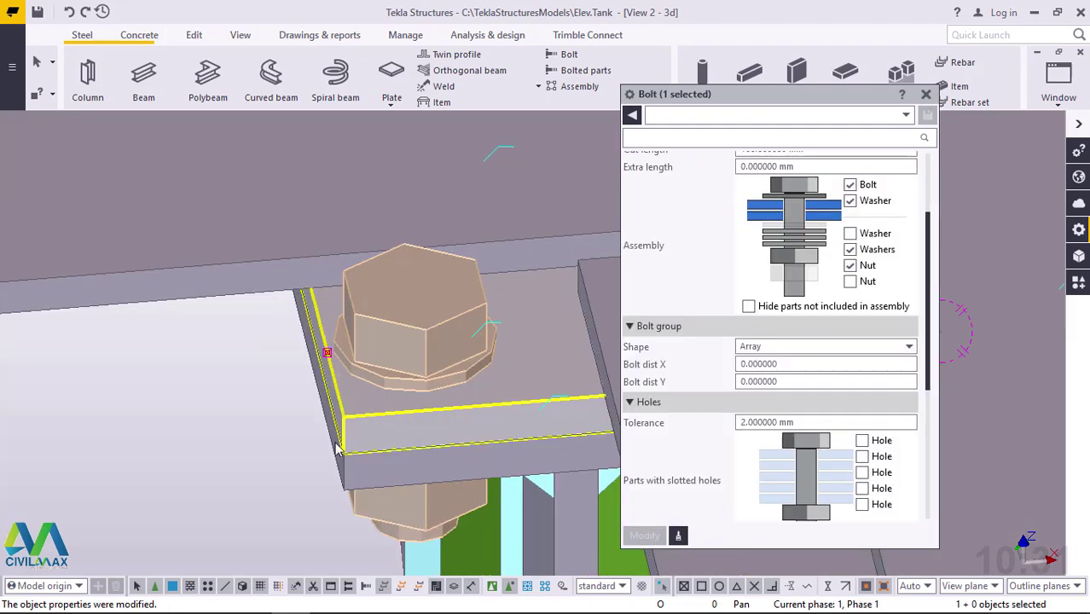
Examine the modified bolt and the reference point on the connection plate at the beam's opposite side
{"action": "scroll", "coordinate": [372, 429], "scroll_direction": "down", "scroll_amount": 5}
{"action": "scroll", "coordinate": [372, 429], "scroll_direction": "up", "scroll_amount": 5}
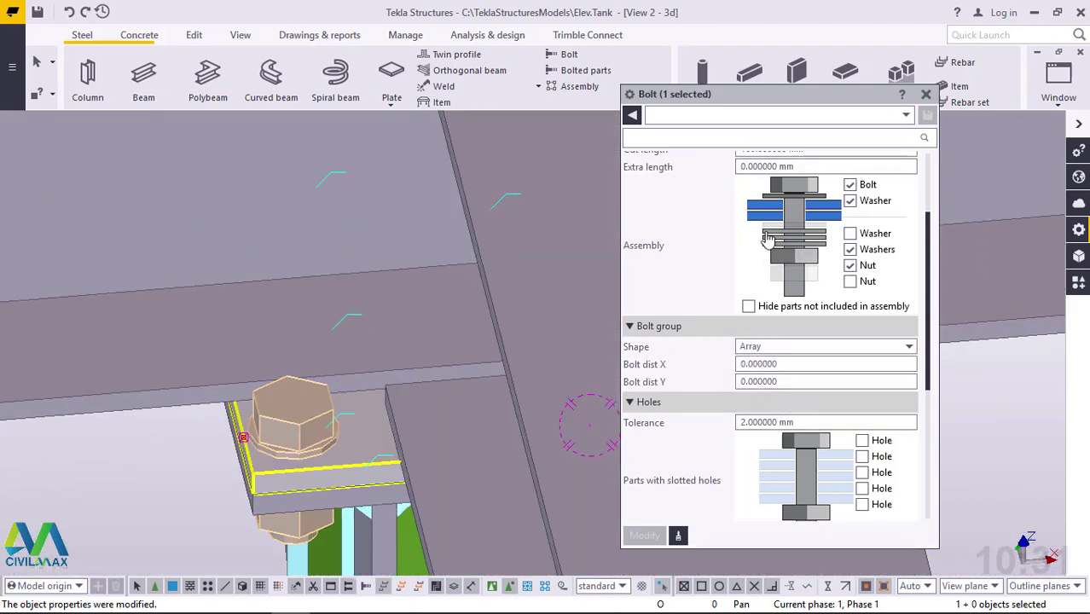
{"action": "middle_click_drag", "start_coordinate": [443, 345], "coordinate": [468, 411], "text": "ctrl"}
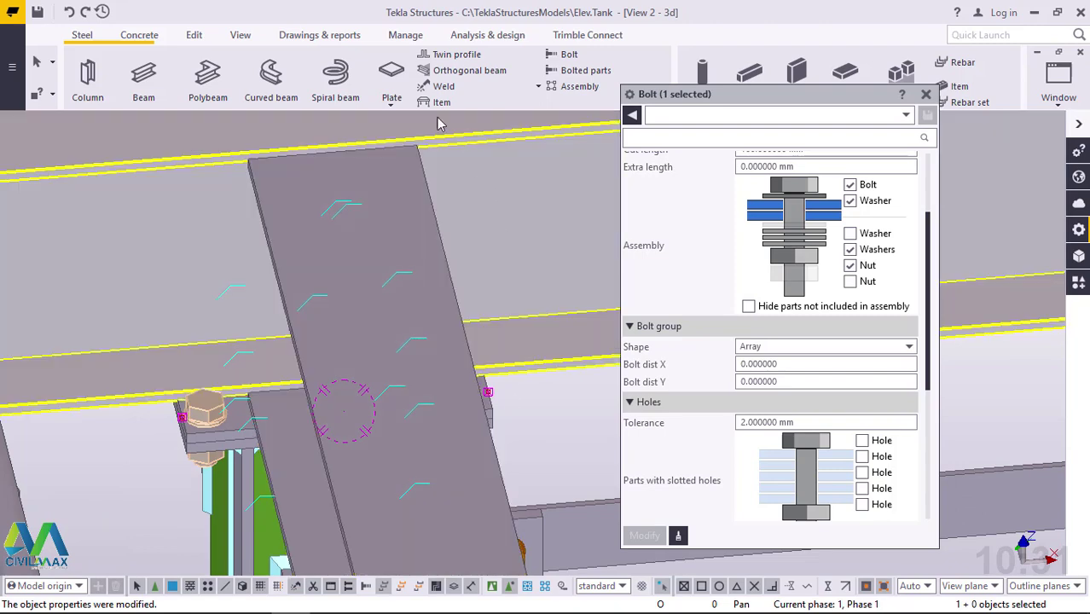
{"action": "left_click", "coordinate": [240, 35]}
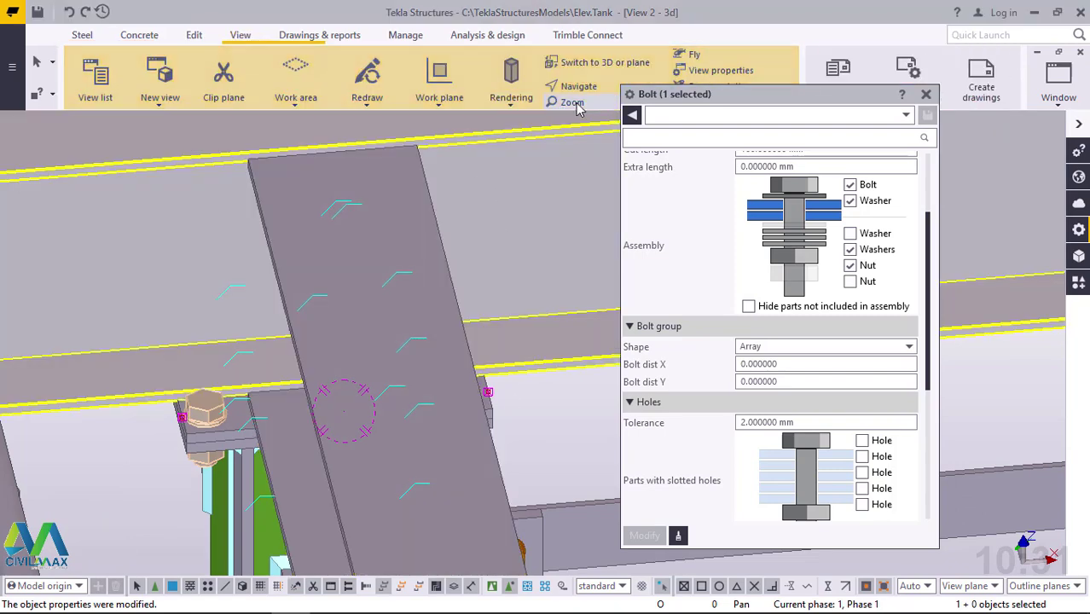
{"action": "left_click", "coordinate": [584, 90]}
{"action": "left_click", "coordinate": [584, 142]}
{"action": "middle_click_drag", "start_coordinate": [277, 425], "coordinate": [291, 448], "text": "ctrl"}
{"action": "scroll", "coordinate": [492, 400], "scroll_direction": "up", "scroll_amount": 3}
{"action": "middle_click_drag", "start_coordinate": [467, 414], "coordinate": [524, 413], "text": "ctrl"}
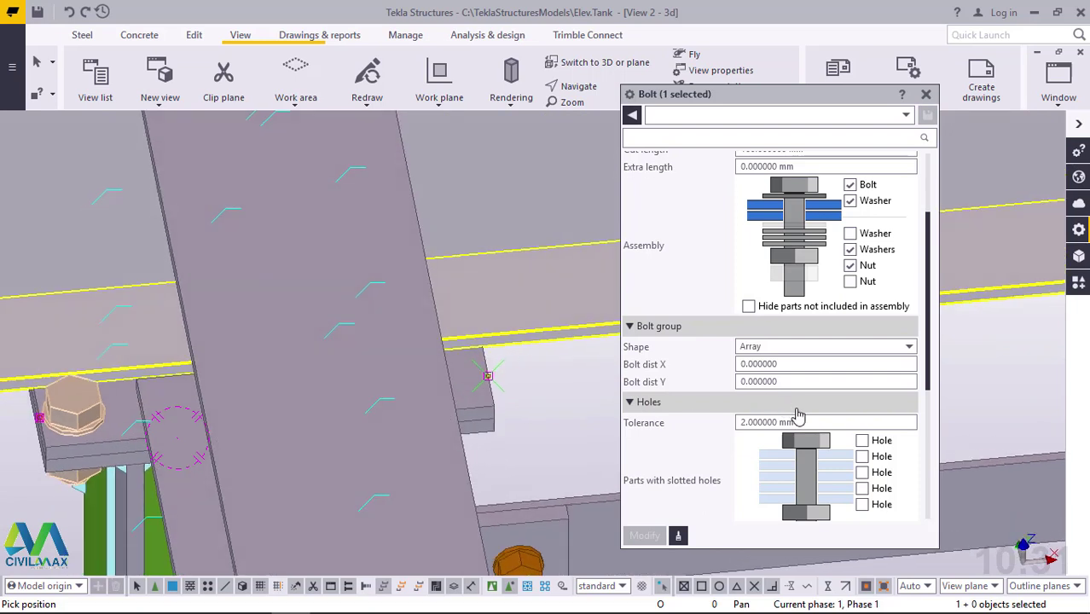
Set the bolt group's Bolt dist X to 100 and apply the change to the connection plate bolts
{"action": "scroll", "coordinate": [746, 381], "scroll_direction": "down", "scroll_amount": 3}
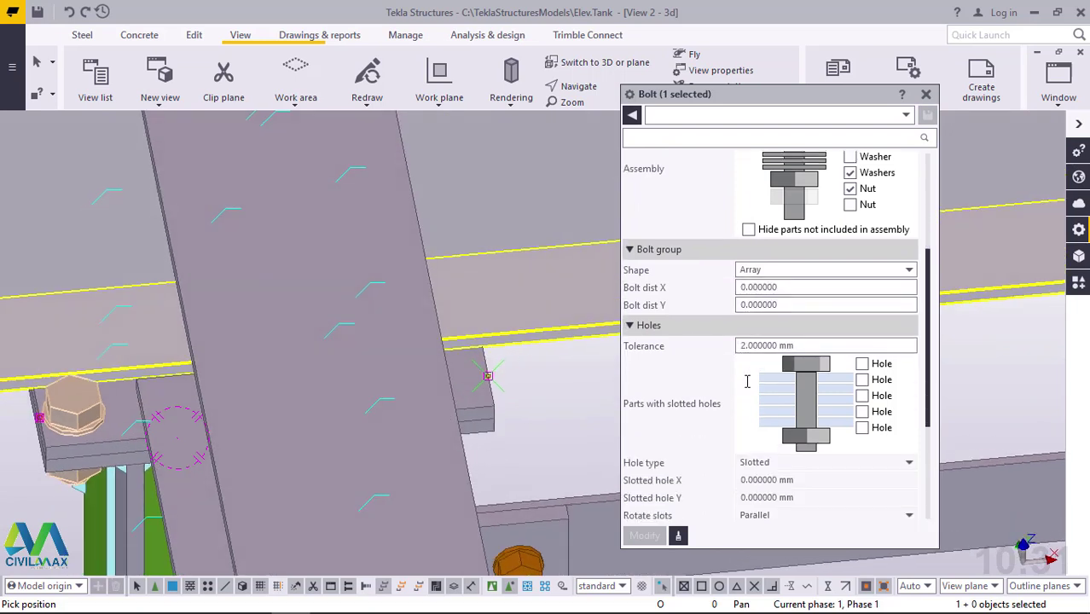
{"action": "scroll", "coordinate": [746, 388], "scroll_direction": "up", "scroll_amount": 8}
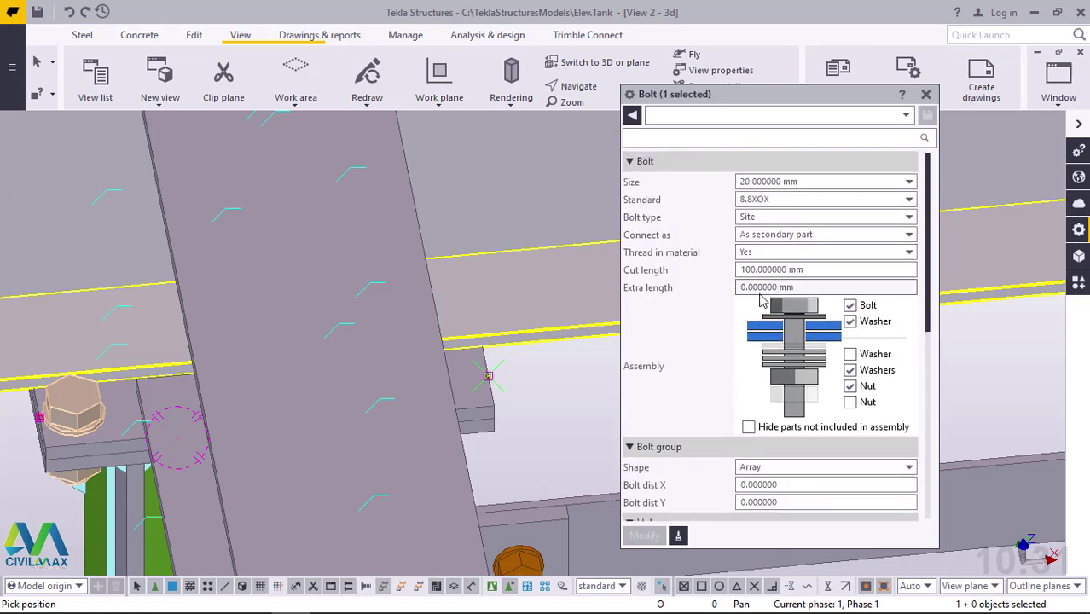
{"action": "scroll", "coordinate": [746, 478], "scroll_direction": "down", "scroll_amount": 2}
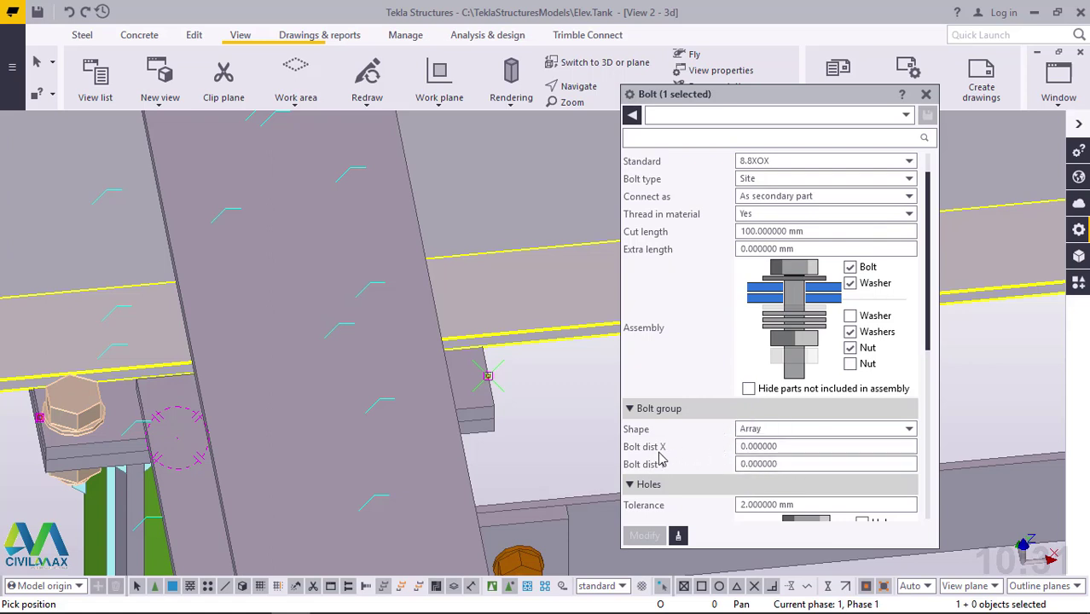
{"action": "double_click", "coordinate": [741, 450]}
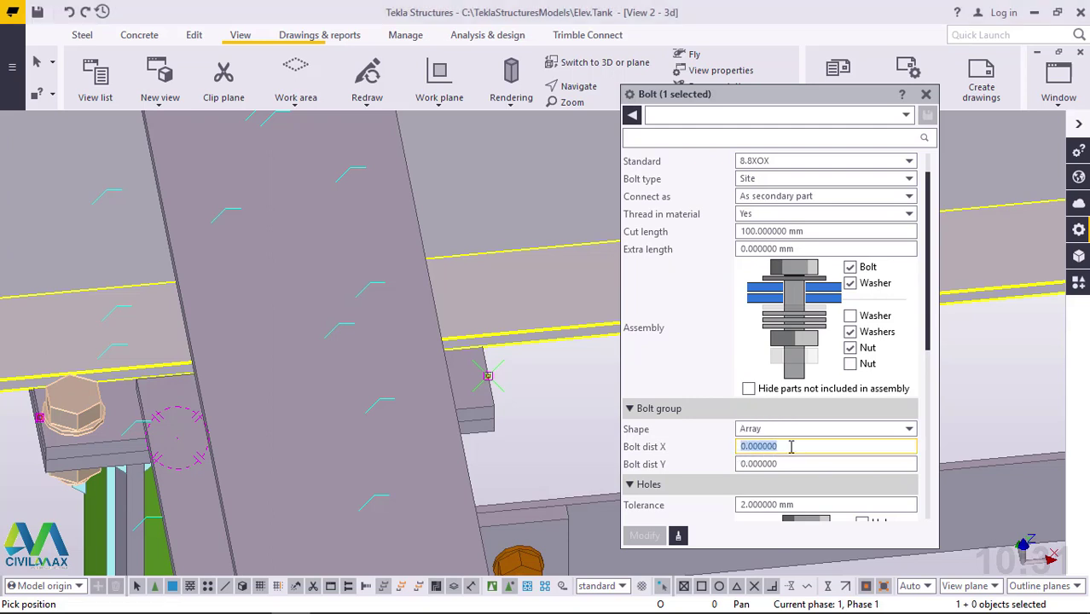
{"action": "type", "text": "10"}
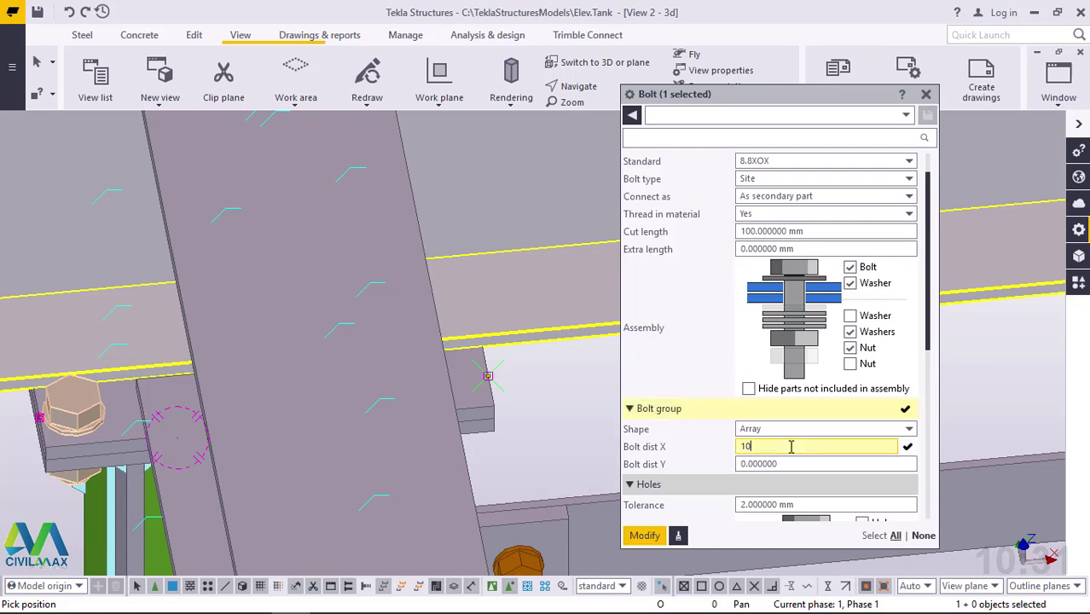
{"action": "left_click", "coordinate": [649, 539]}
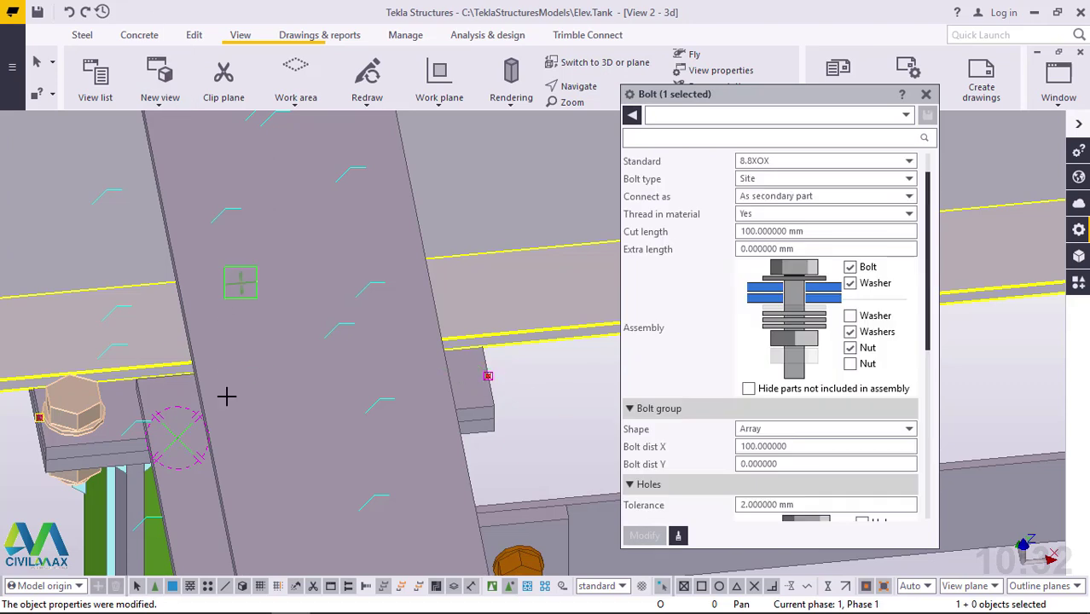
Examine the spacing of the two bolts from the side and underside of the connection plates
{"action": "right_click", "coordinate": [257, 279]}
{"action": "left_click", "coordinate": [294, 292]}
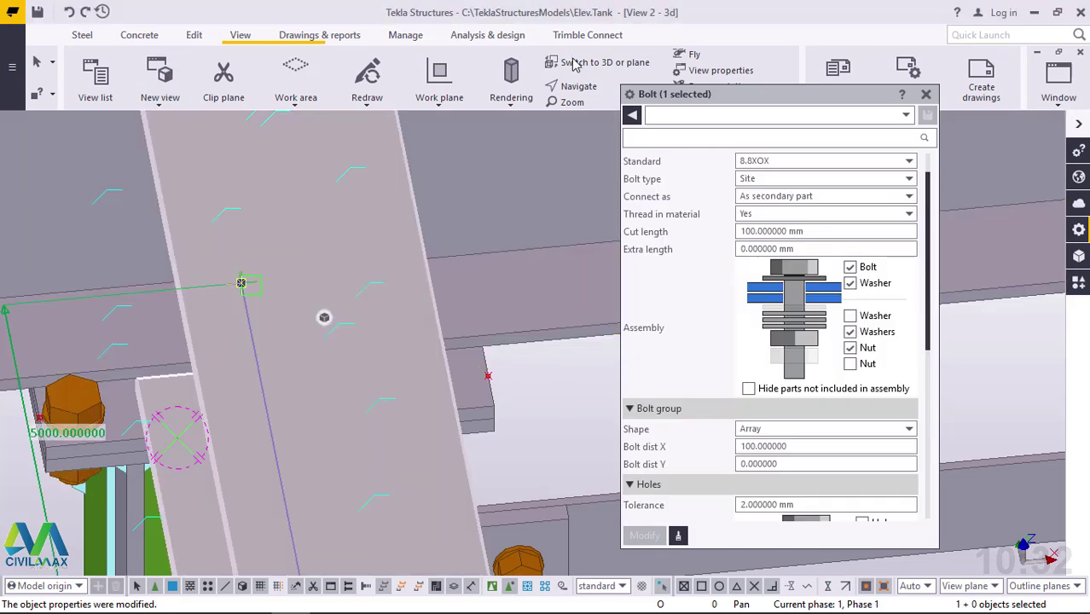
{"action": "left_click", "coordinate": [583, 89]}
{"action": "left_click", "coordinate": [149, 401]}
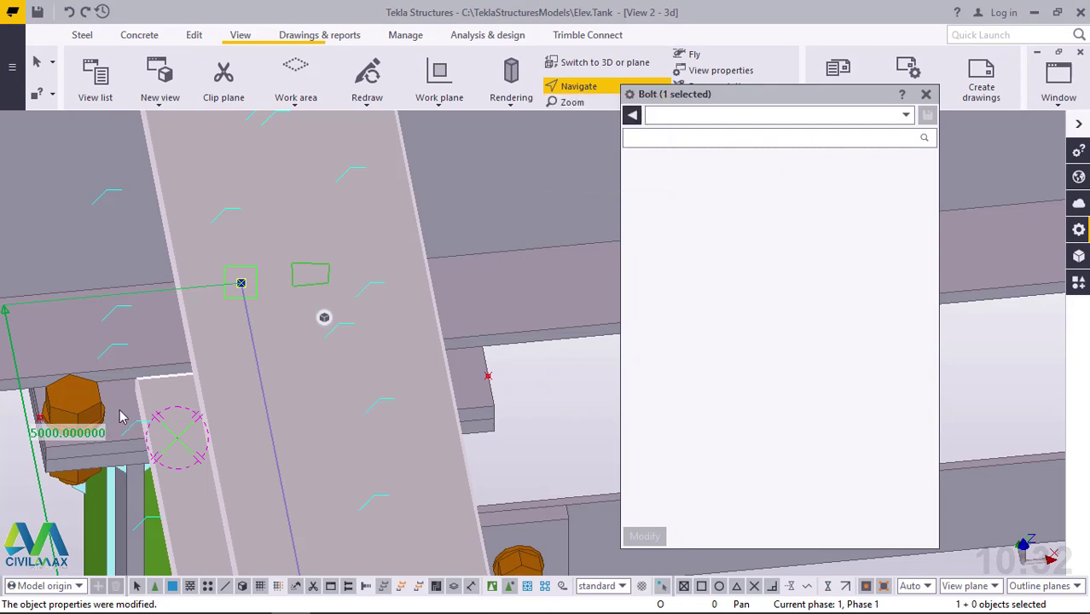
{"action": "middle_click_drag", "start_coordinate": [128, 420], "coordinate": [131, 420]}
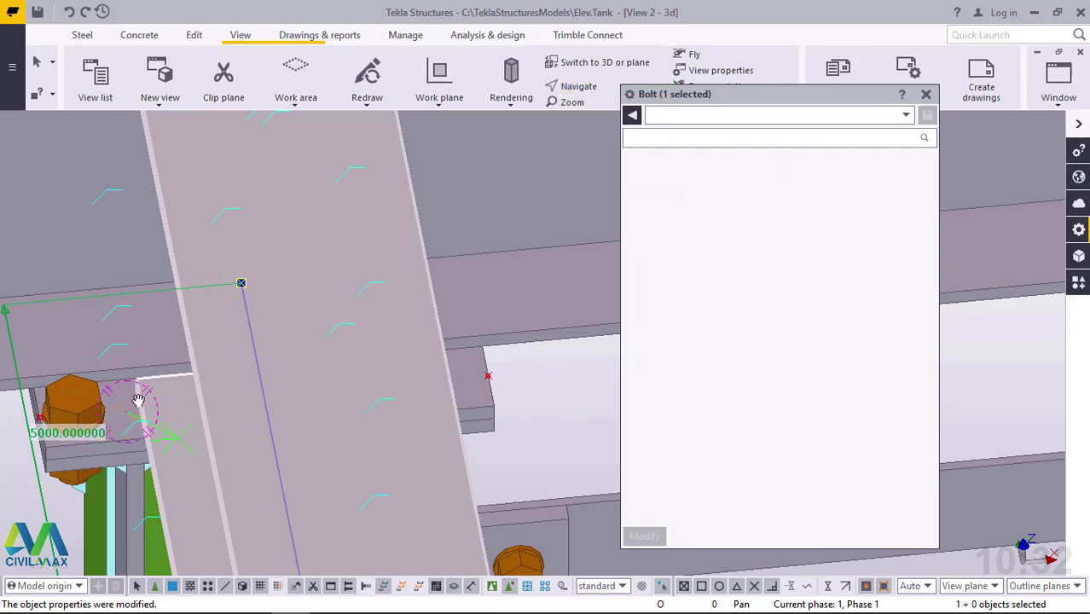
{"action": "middle_click_drag", "start_coordinate": [112, 418], "coordinate": [240, 395], "text": "ctrl"}
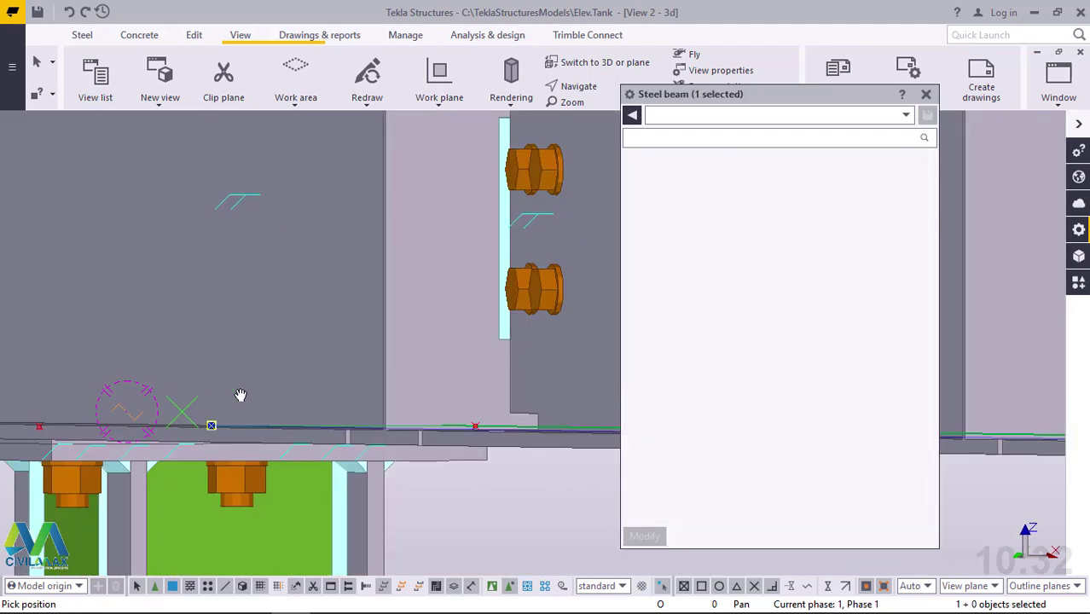
{"action": "scroll", "coordinate": [275, 387], "scroll_direction": "down", "scroll_amount": 2}
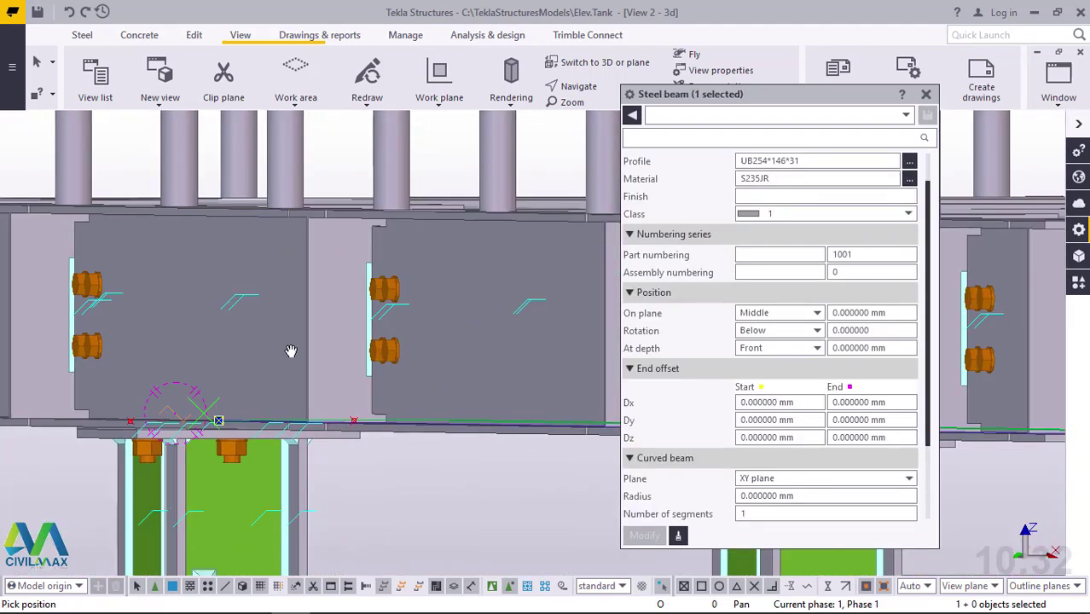
{"action": "middle_click_drag", "start_coordinate": [291, 350], "coordinate": [267, 426], "text": "ctrl"}
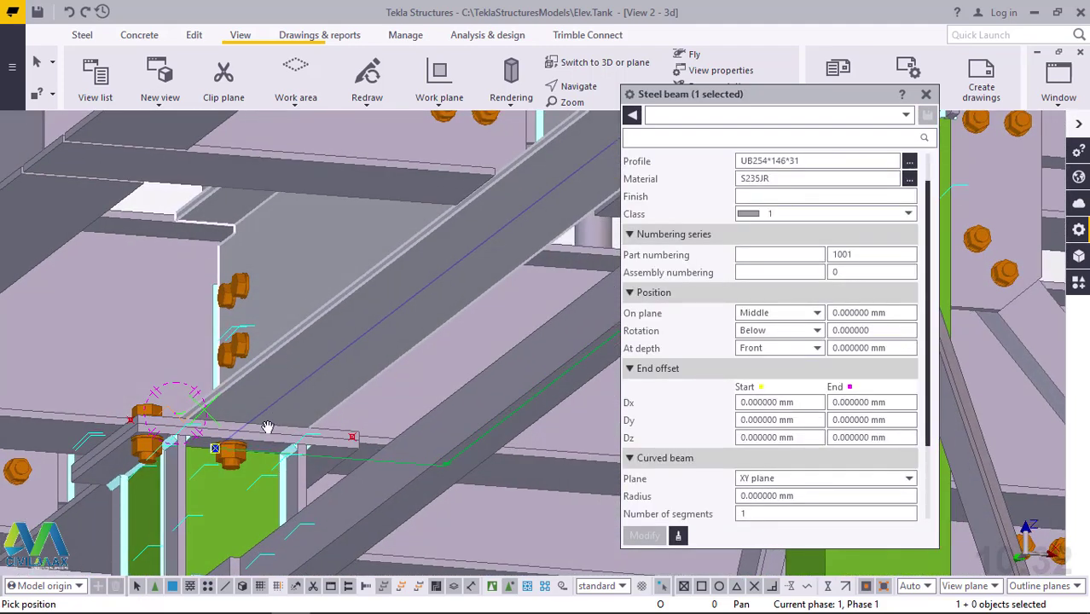
{"action": "scroll", "coordinate": [267, 427], "scroll_direction": "up", "scroll_amount": 5}
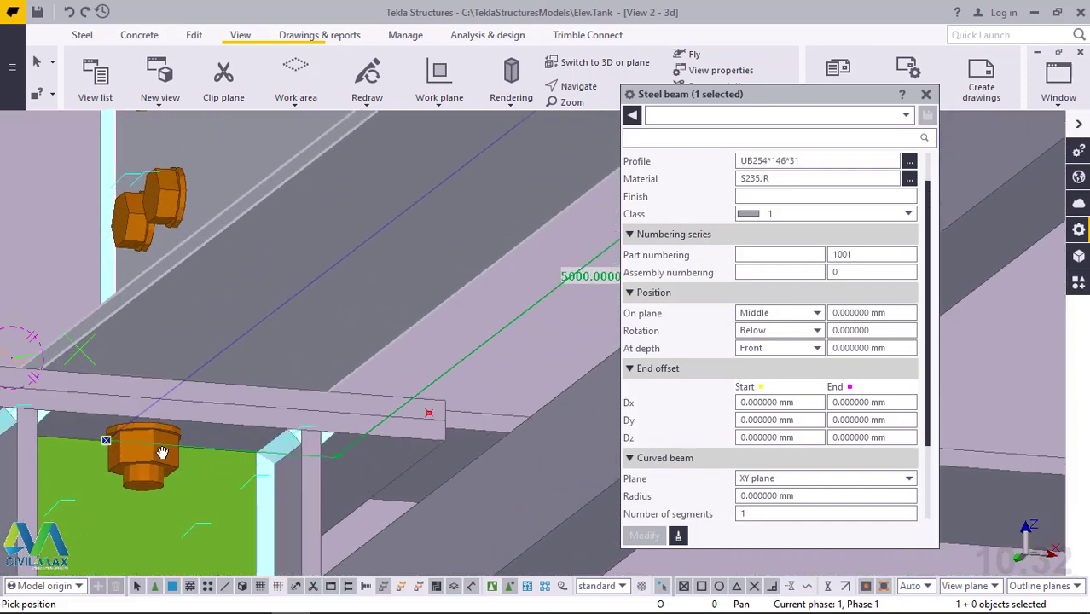
{"action": "scroll", "coordinate": [162, 452], "scroll_direction": "down", "scroll_amount": 1}
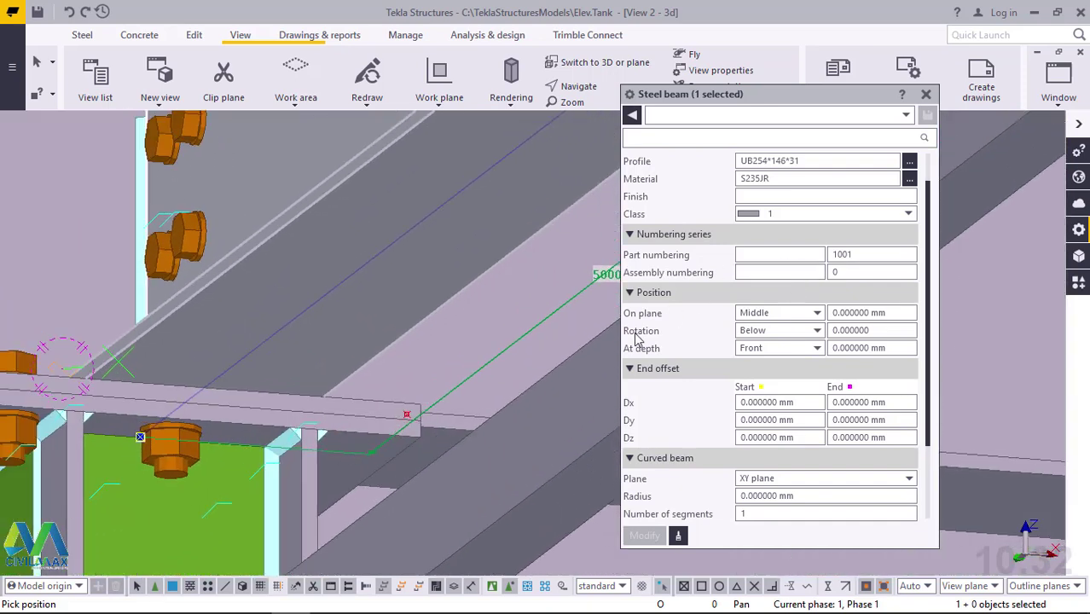
Select the plate's bolt group again, set its Bolt dist X to 200 and apply the change
{"action": "right_click", "coordinate": [207, 385]}
{"action": "left_click", "coordinate": [254, 137]}
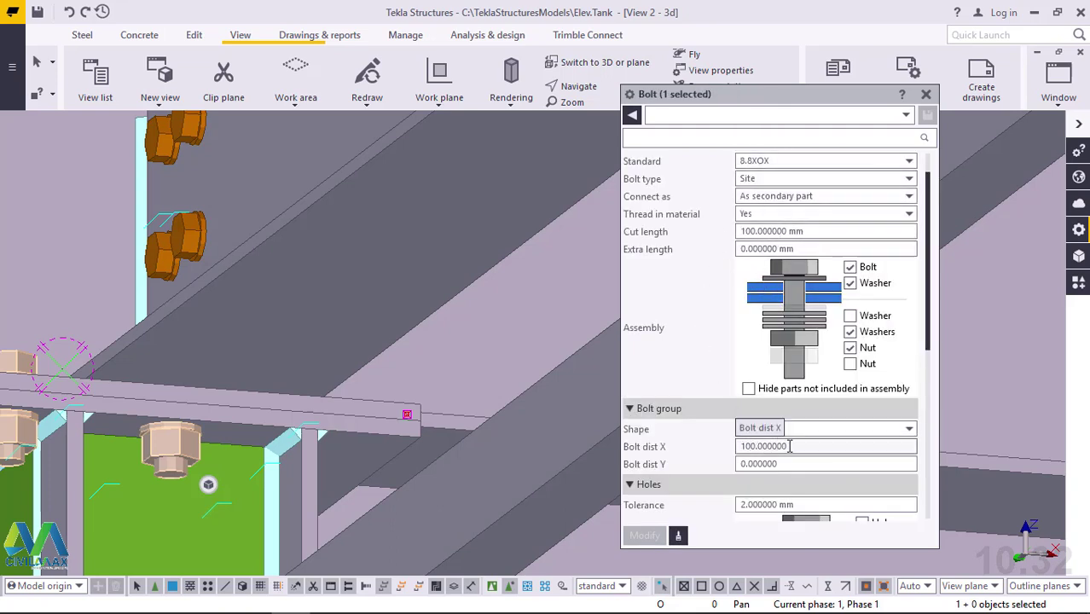
{"action": "left_click_drag", "start_coordinate": [786, 446], "coordinate": [754, 445]}
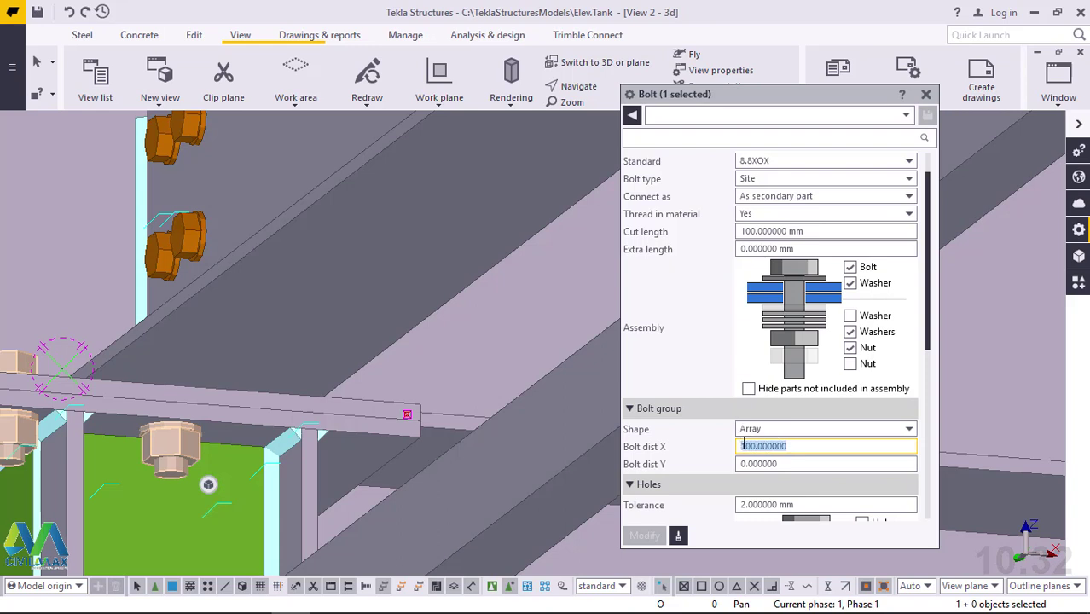
{"action": "type", "text": "2"}
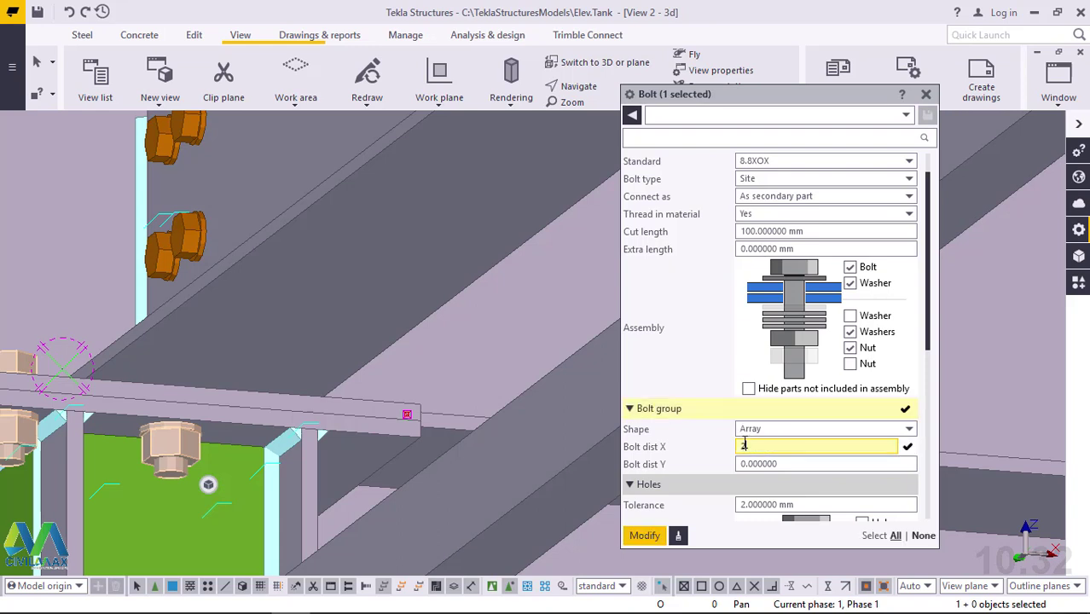
{"action": "left_click", "coordinate": [645, 535]}
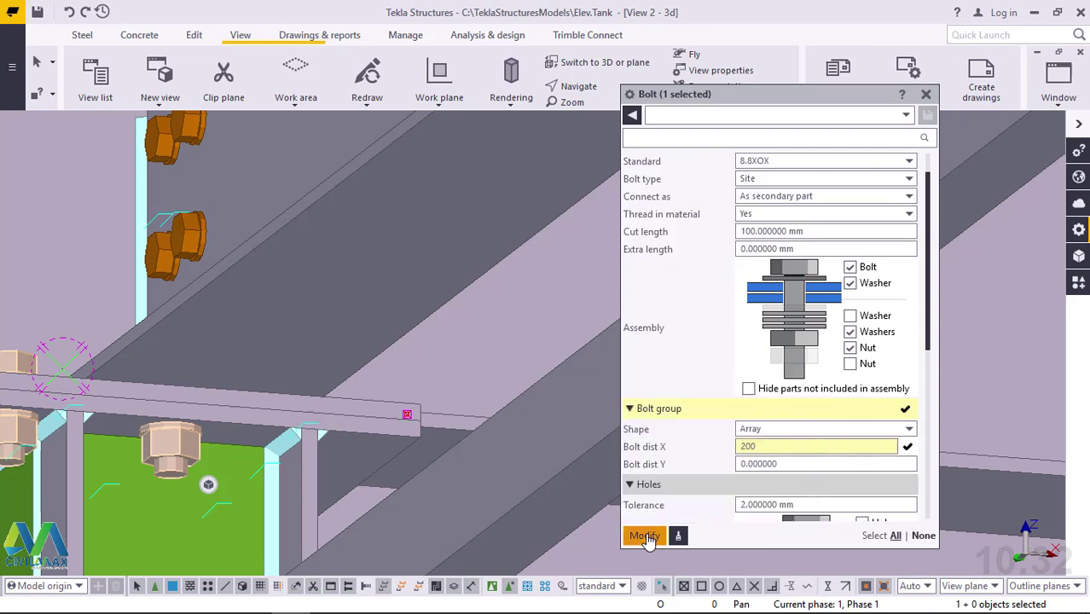
Increase the bolt group's Bolt dist X to 250 and apply the change
{"action": "left_click", "coordinate": [752, 446]}
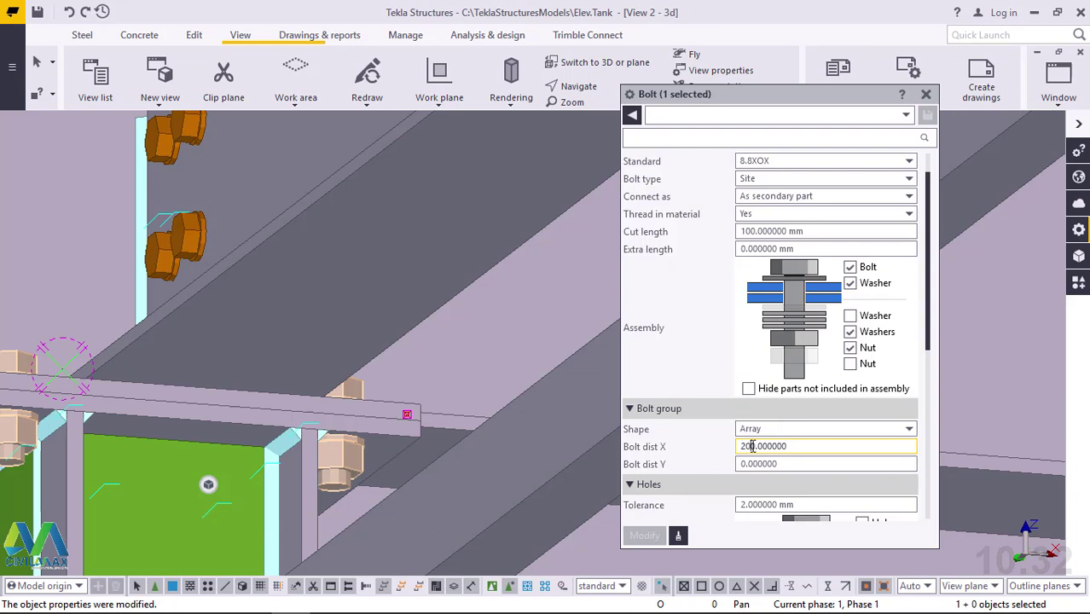
{"action": "key", "text": "BackSpace"}
{"action": "type", "text": "5"}
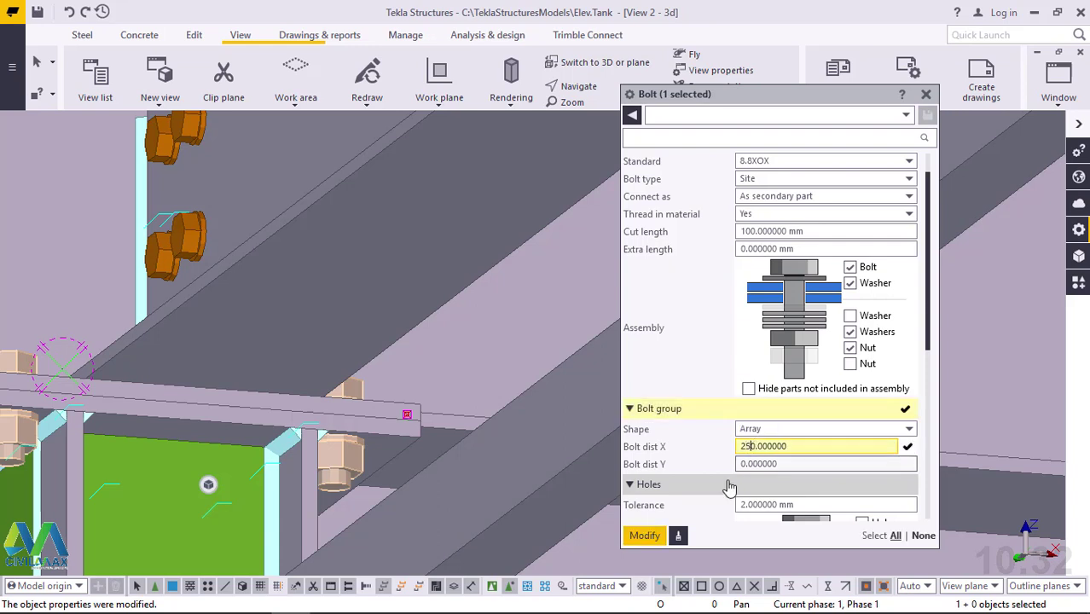
{"action": "left_click", "coordinate": [643, 537]}
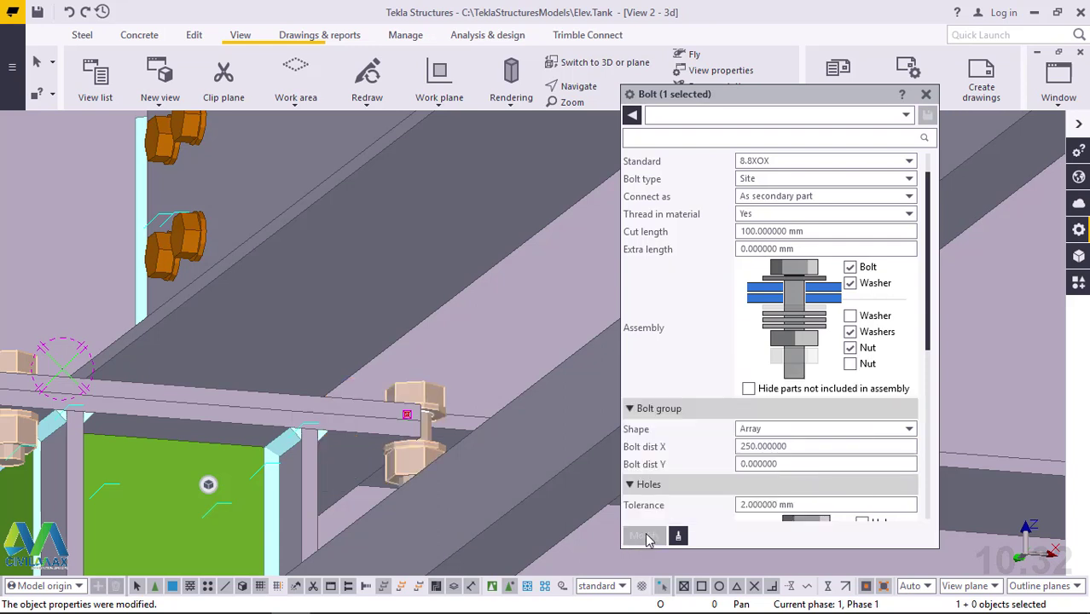
Set the bolt group's Bolt dist X to 220, apply the change and close the bolt properties
{"action": "left_click", "coordinate": [751, 446]}
{"action": "key", "text": "BackSpace"}
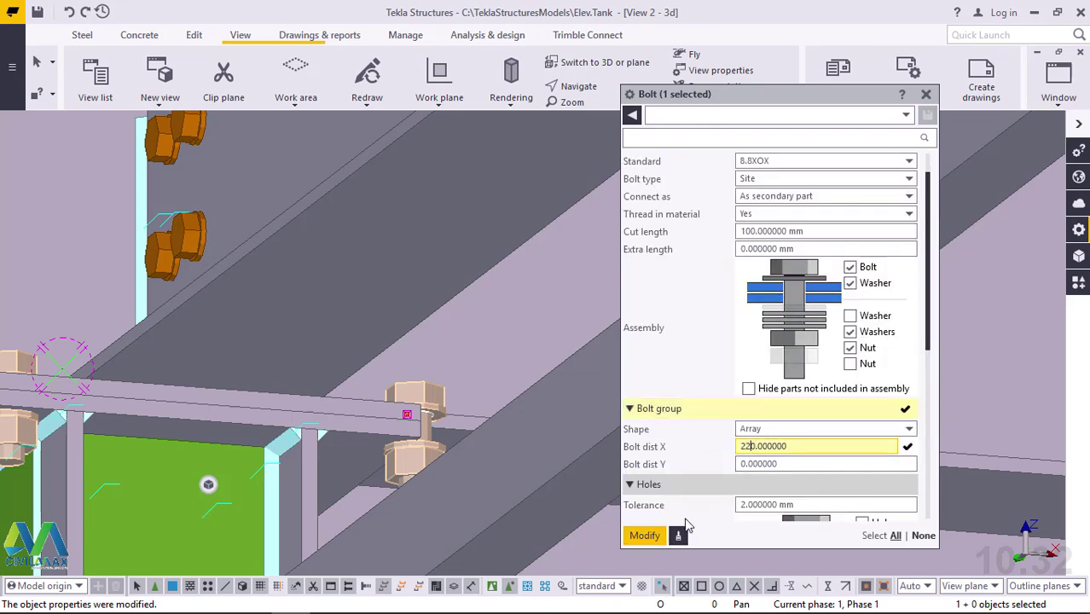
{"action": "type", "text": "2"}
{"action": "left_click", "coordinate": [652, 535]}
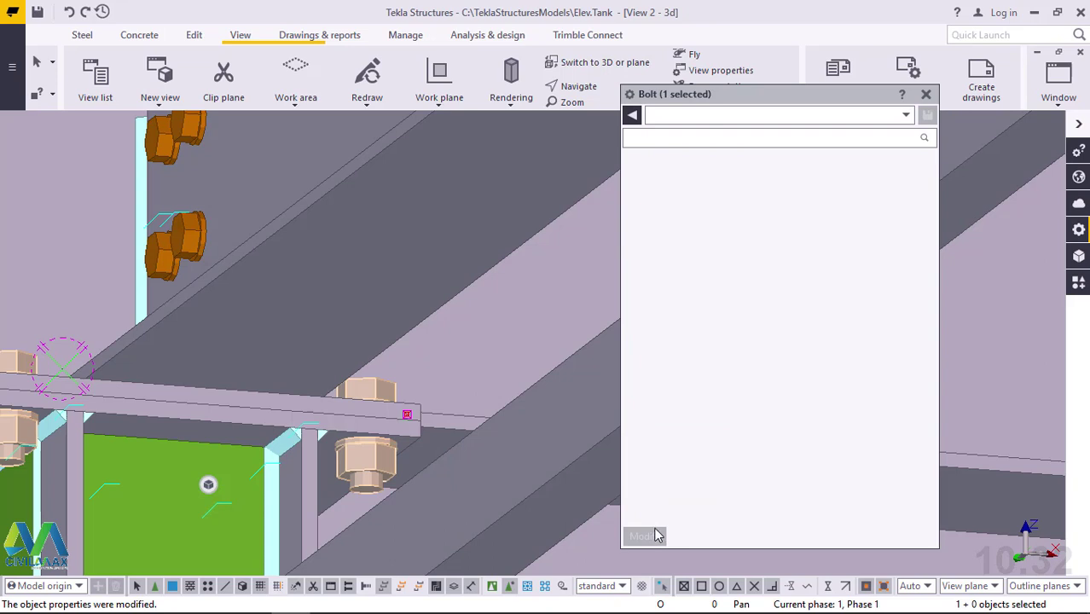
{"action": "left_click", "coordinate": [925, 95]}
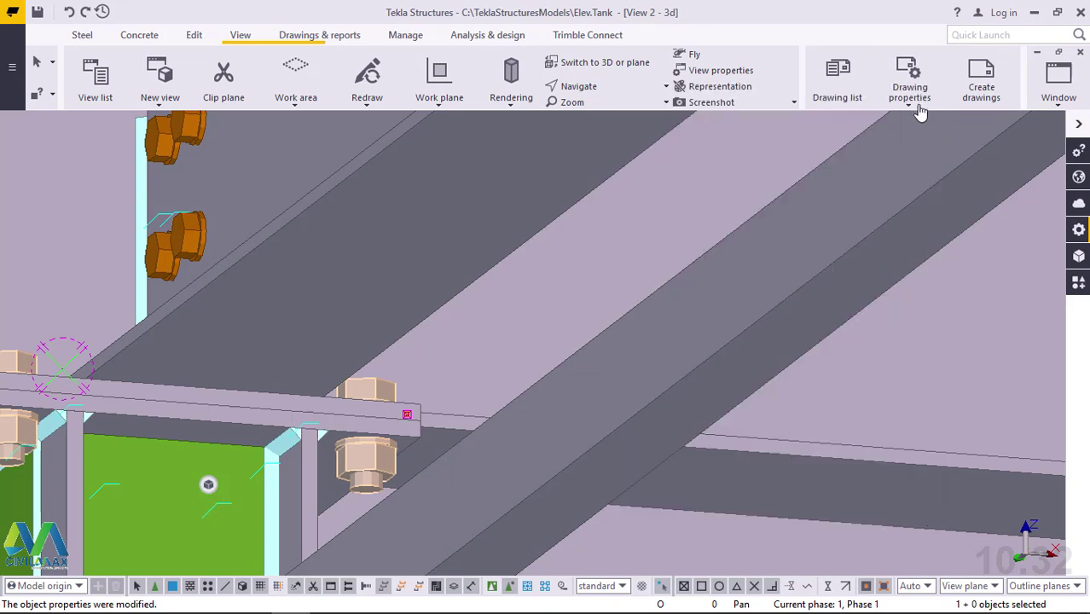
Examine from above how the two bolts sit on the connection plate at either side of the beam
{"action": "left_click", "coordinate": [594, 86]}
{"action": "left_click", "coordinate": [601, 114]}
{"action": "left_click", "coordinate": [363, 434]}
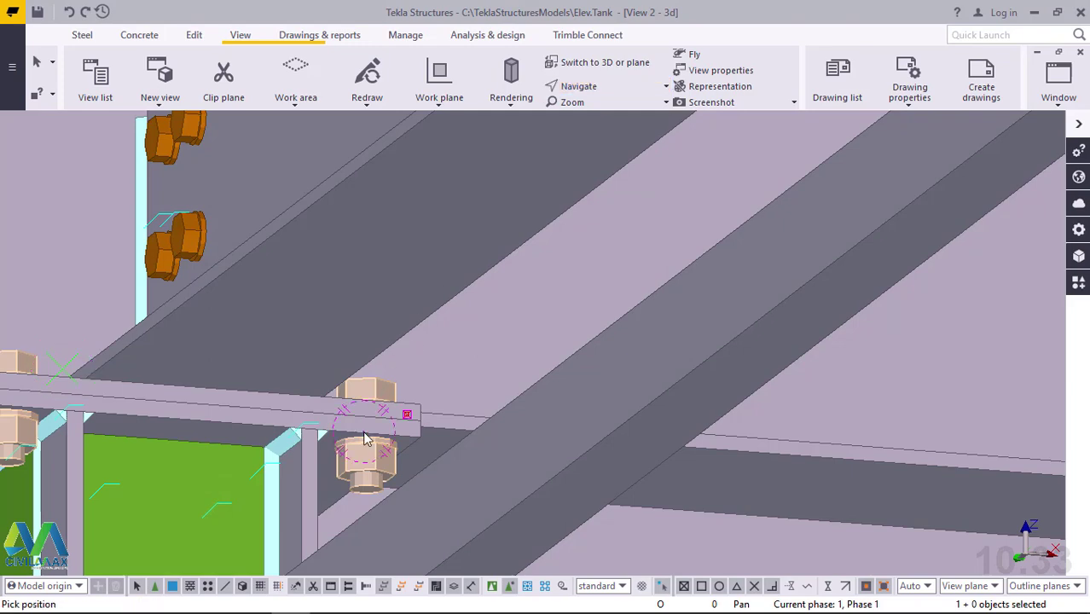
{"action": "left_click_drag", "start_coordinate": [364, 433], "coordinate": [495, 464]}
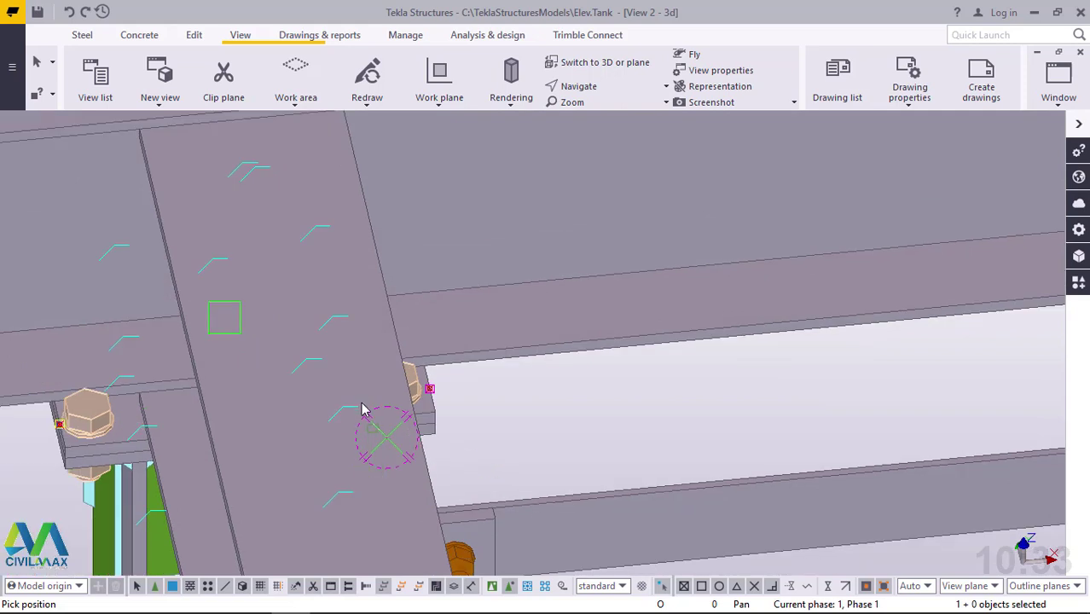
{"action": "left_click", "coordinate": [614, 87]}
{"action": "left_click", "coordinate": [600, 114]}
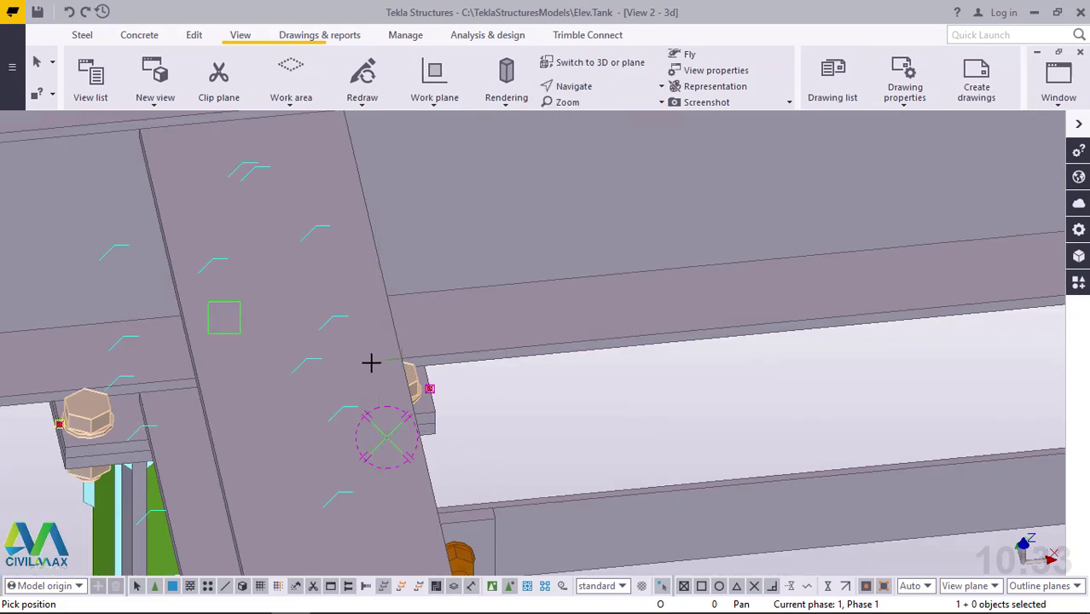
{"action": "right_click", "coordinate": [593, 190]}
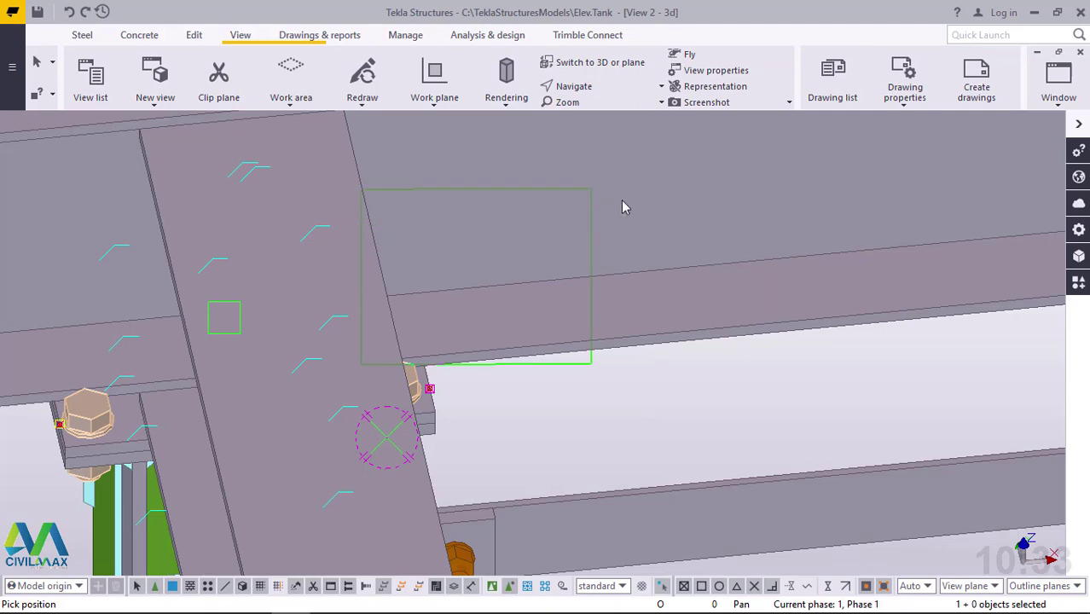
{"action": "left_click", "coordinate": [624, 202]}
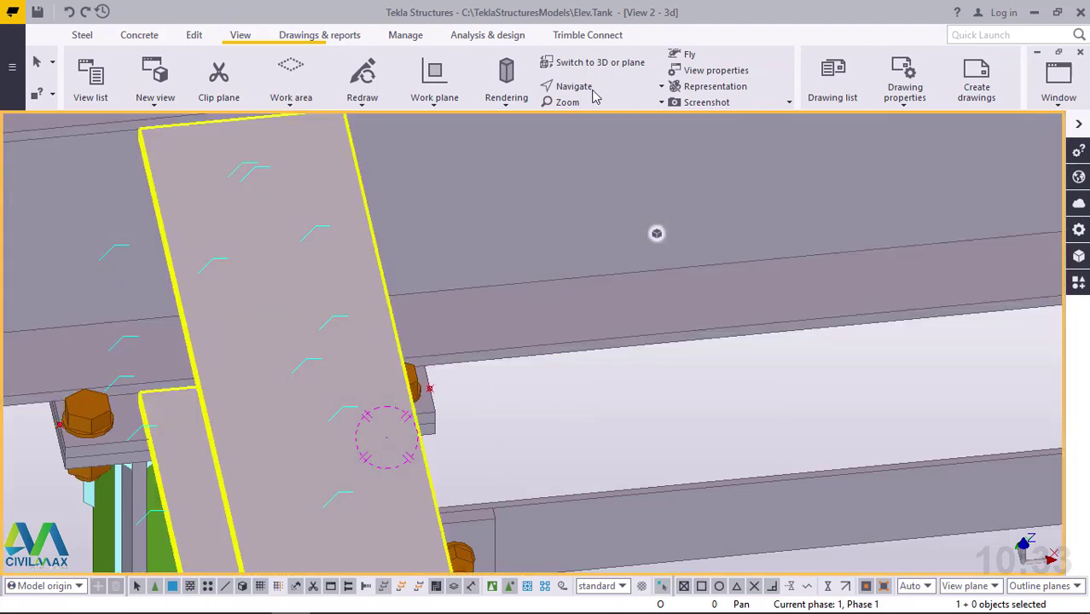
{"action": "left_click", "coordinate": [592, 92]}
{"action": "left_click", "coordinate": [594, 117]}
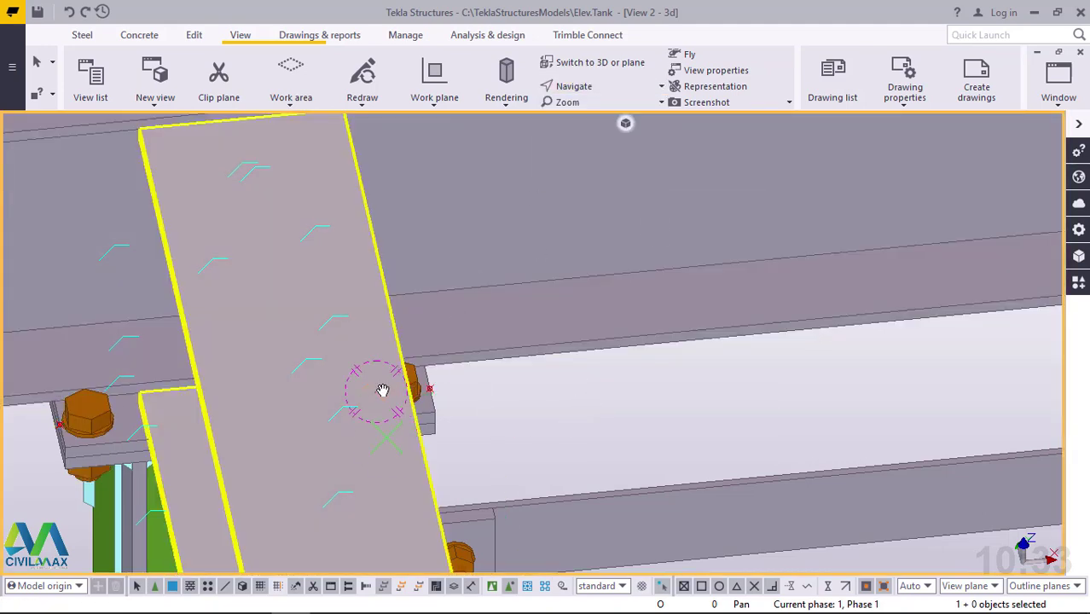
{"action": "left_click_drag", "start_coordinate": [382, 389], "coordinate": [340, 452]}
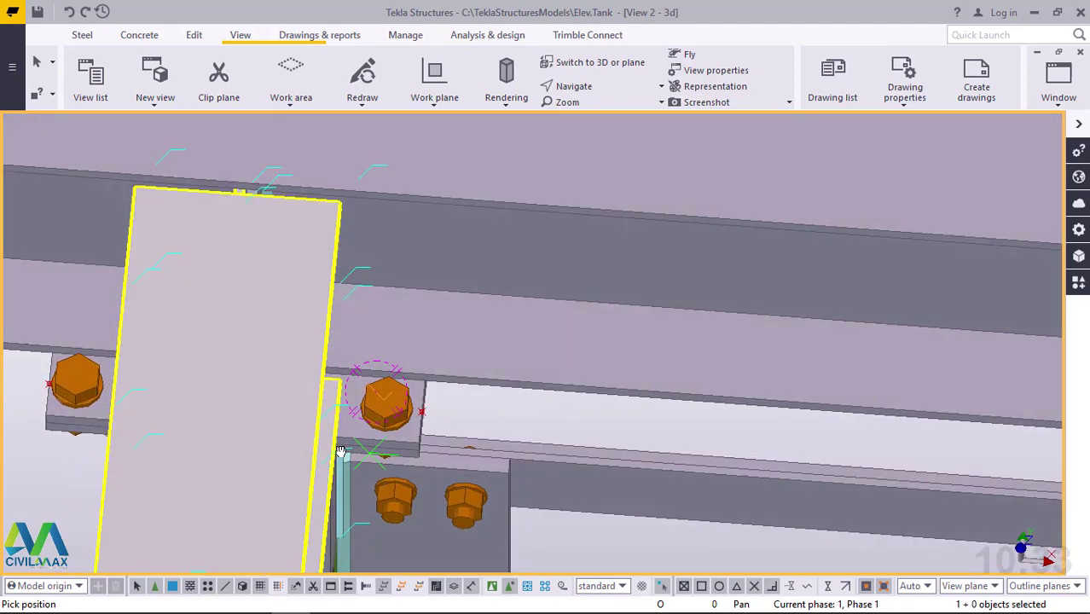
{"action": "middle_click_drag", "start_coordinate": [340, 451], "coordinate": [381, 448], "text": "ctrl"}
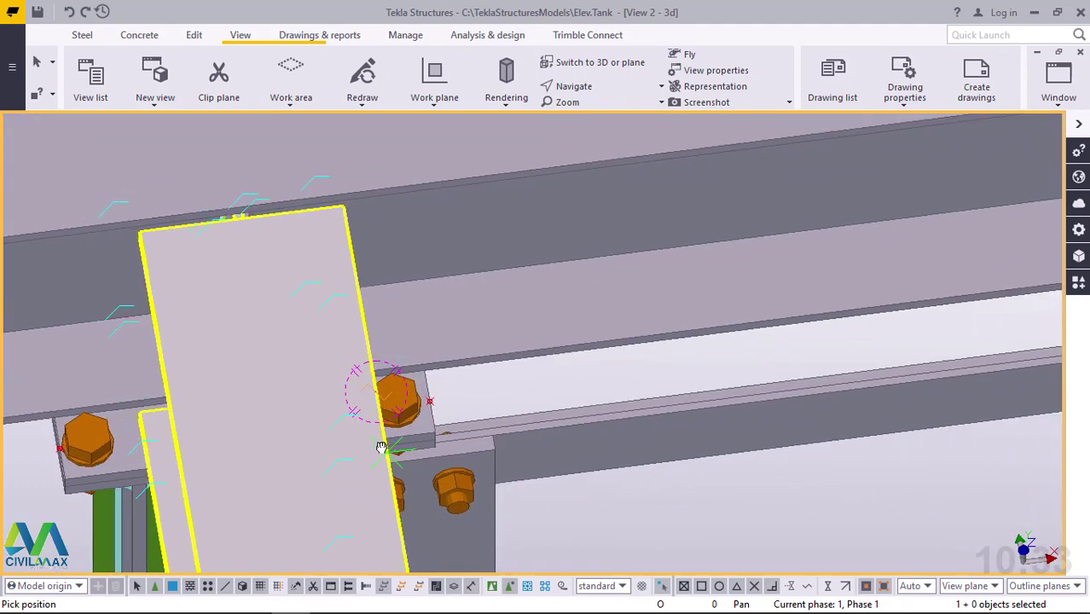
{"action": "left_click_drag", "start_coordinate": [381, 446], "coordinate": [379, 445]}
{"action": "scroll", "coordinate": [83, 456], "scroll_direction": "up", "scroll_amount": 2}
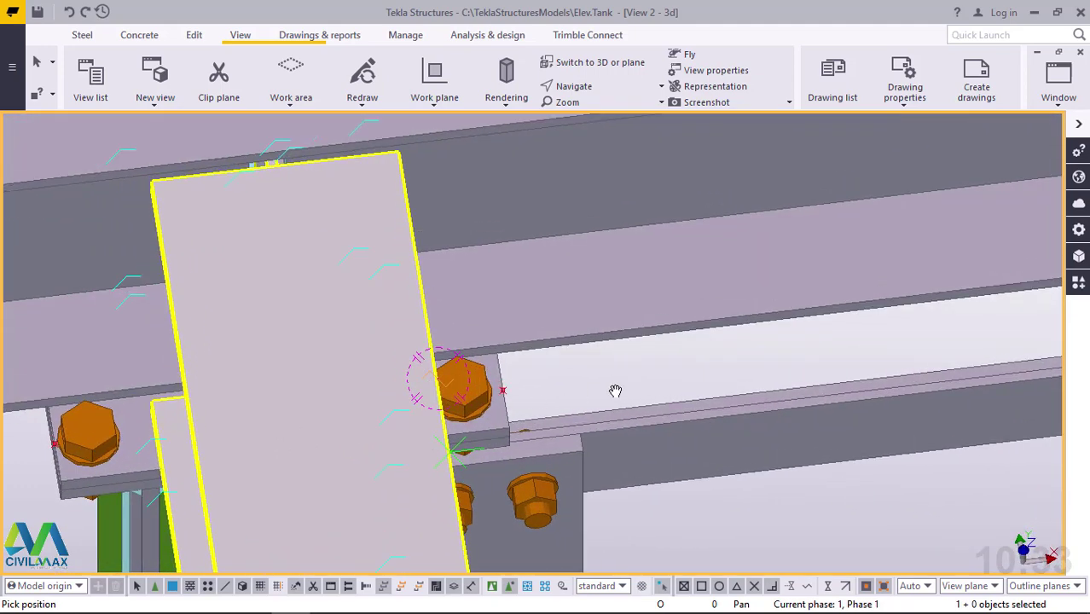
Set the connection plate bolt group's Bolt dist X to 225, apply the change and close the bolt properties
{"action": "right_click", "coordinate": [647, 382]}
{"action": "left_click", "coordinate": [672, 128]}
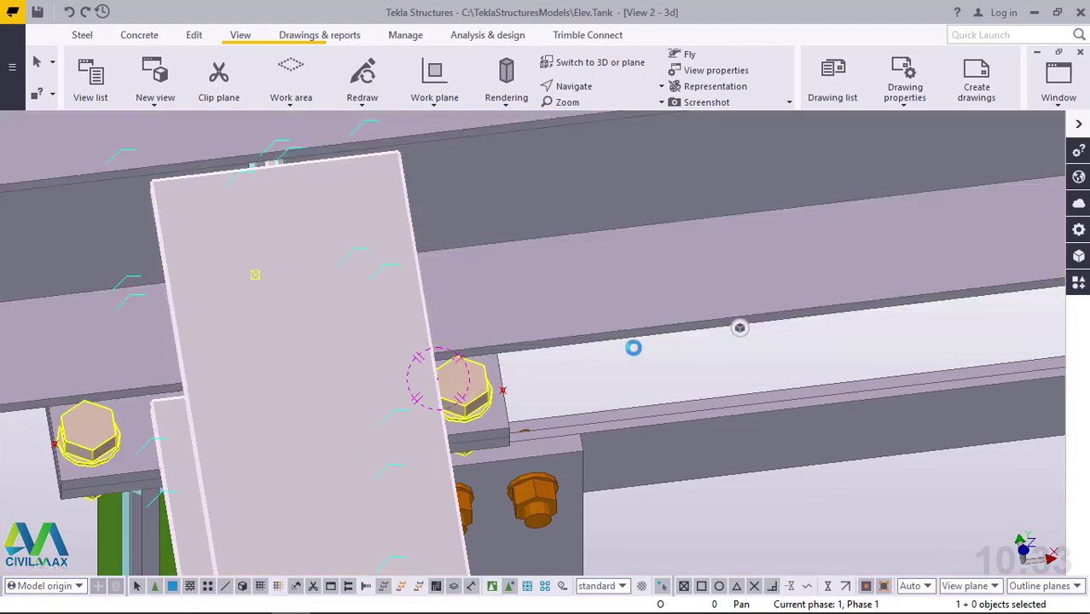
{"action": "key", "text": "alt+Return"}
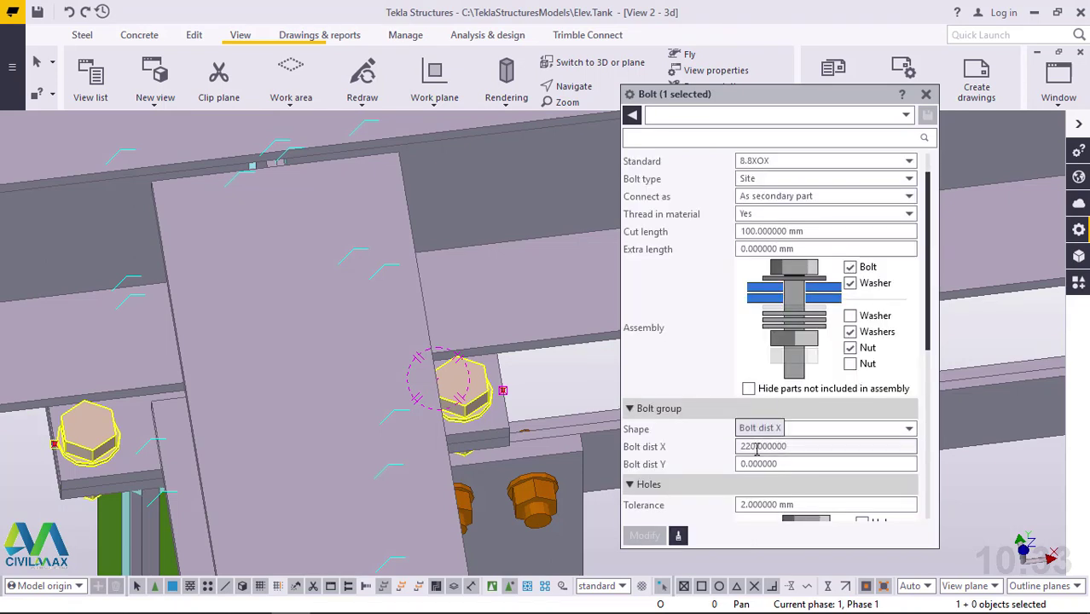
{"action": "left_click", "coordinate": [755, 446]}
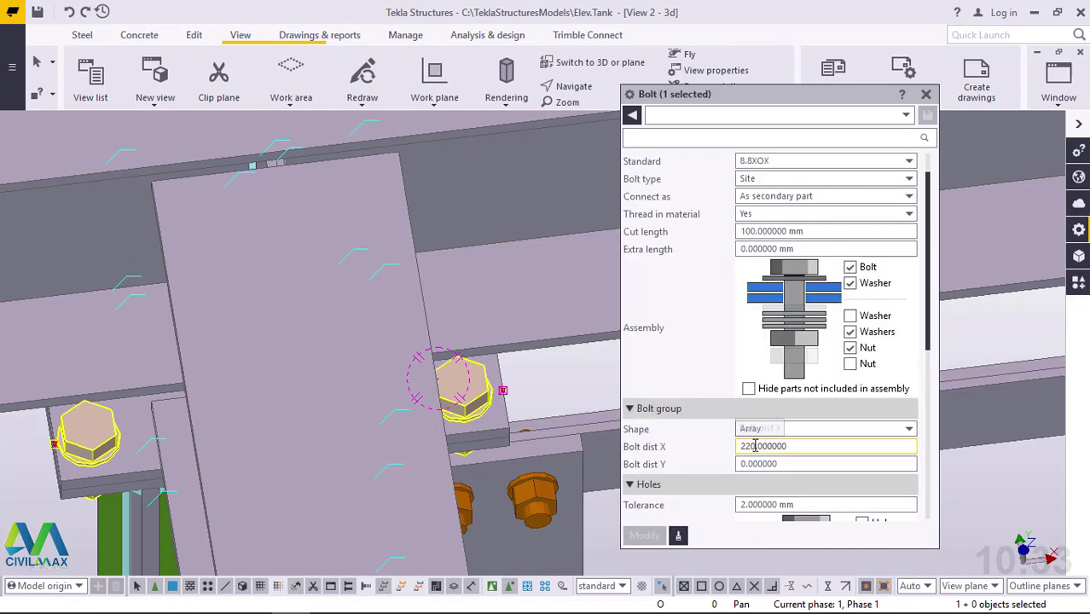
{"action": "key", "text": "BackSpace"}
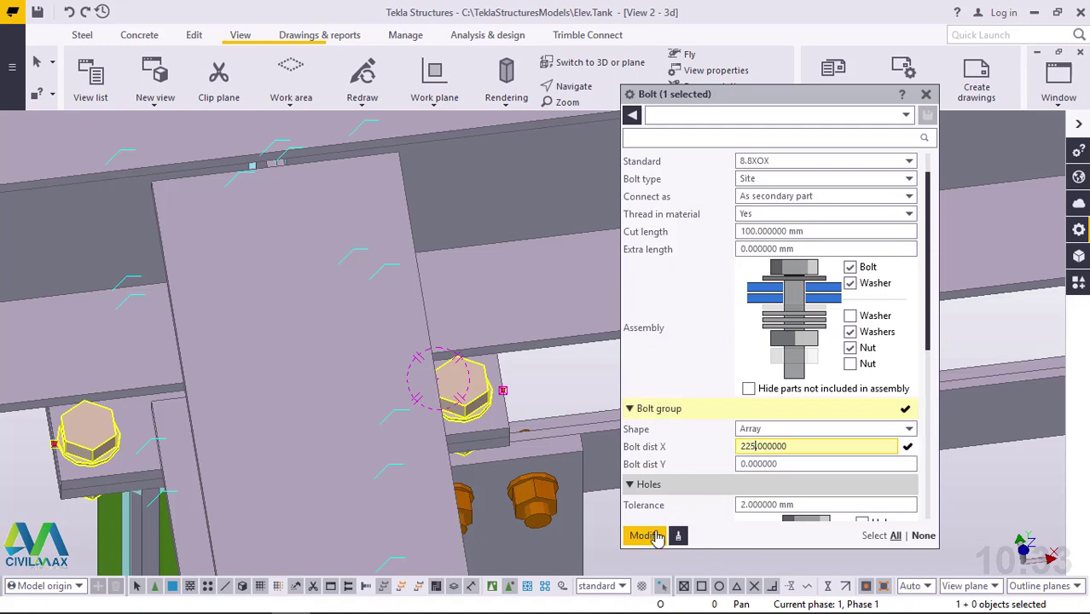
{"action": "left_click", "coordinate": [655, 536]}
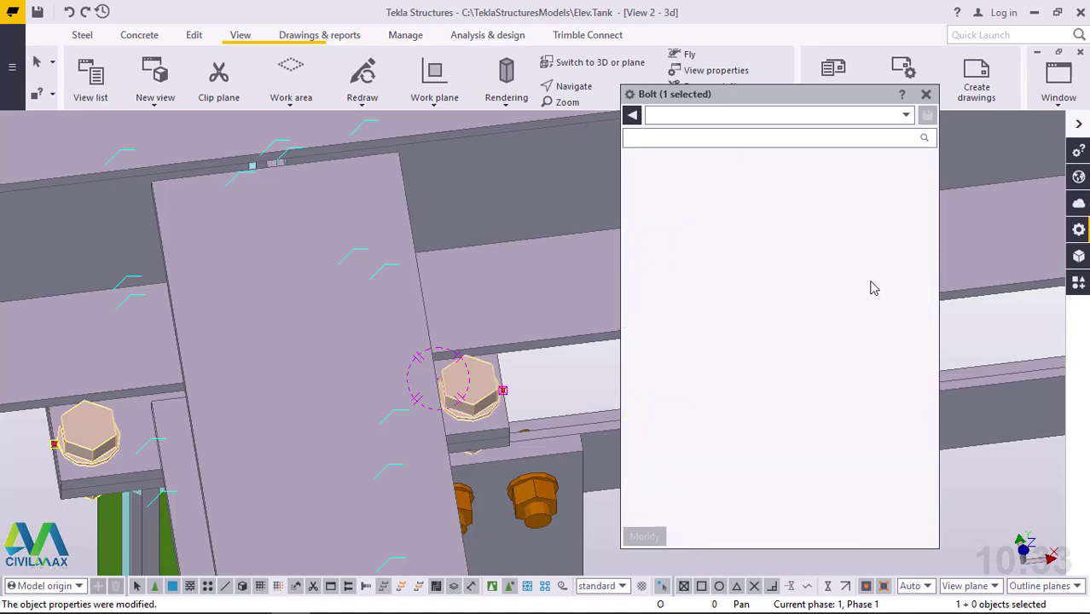
{"action": "left_click", "coordinate": [927, 95]}
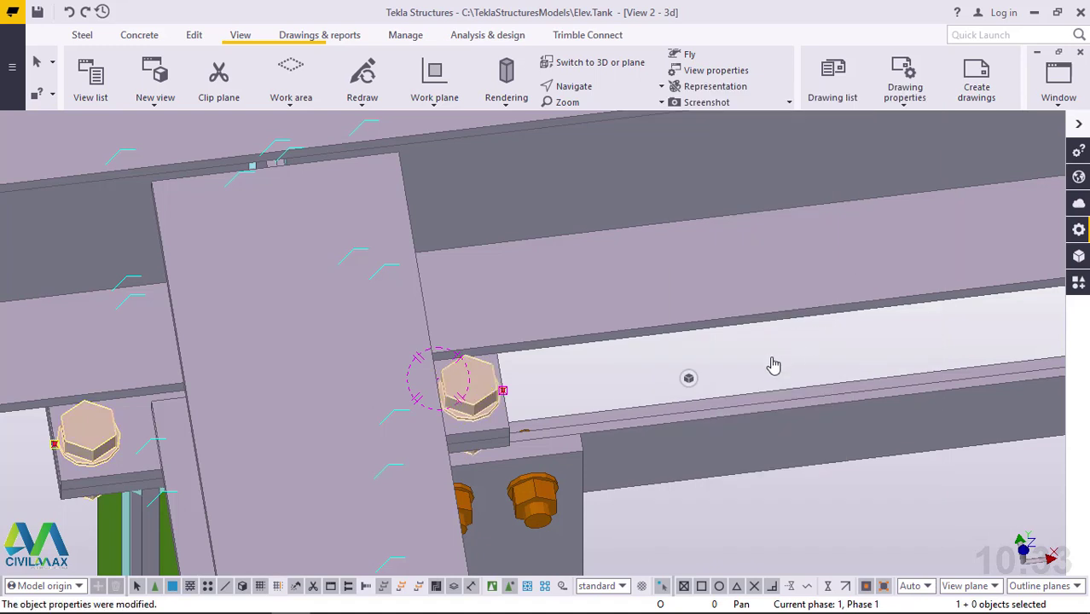
{"action": "left_click", "coordinate": [784, 344]}
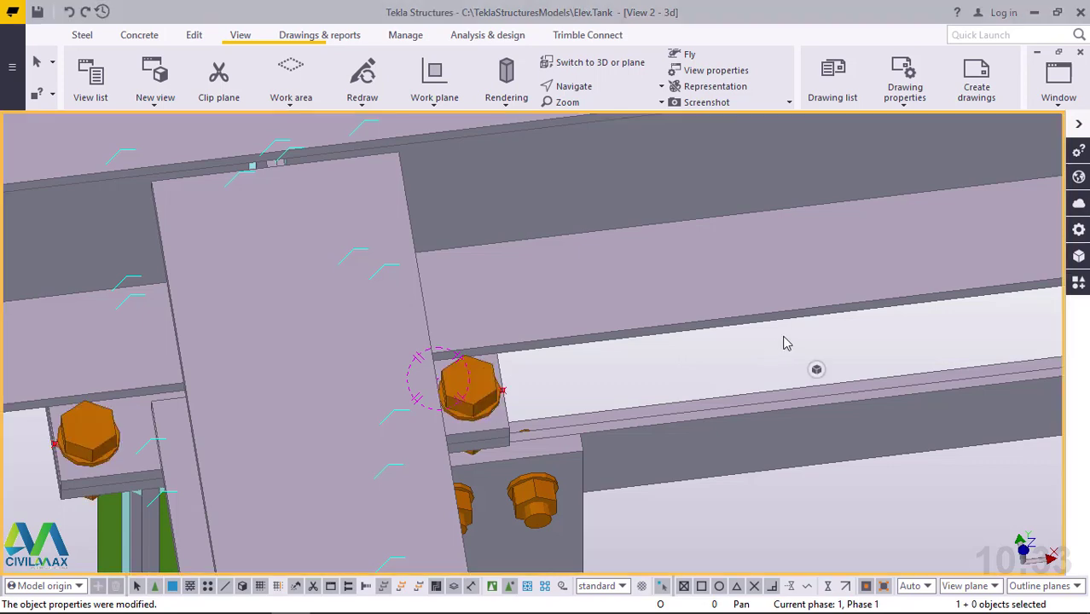
Add 1 dividing point midway along the upper end edge of the unbolted connection plate on the beam's other side
{"action": "scroll", "coordinate": [784, 344], "scroll_direction": "down", "scroll_amount": 3}
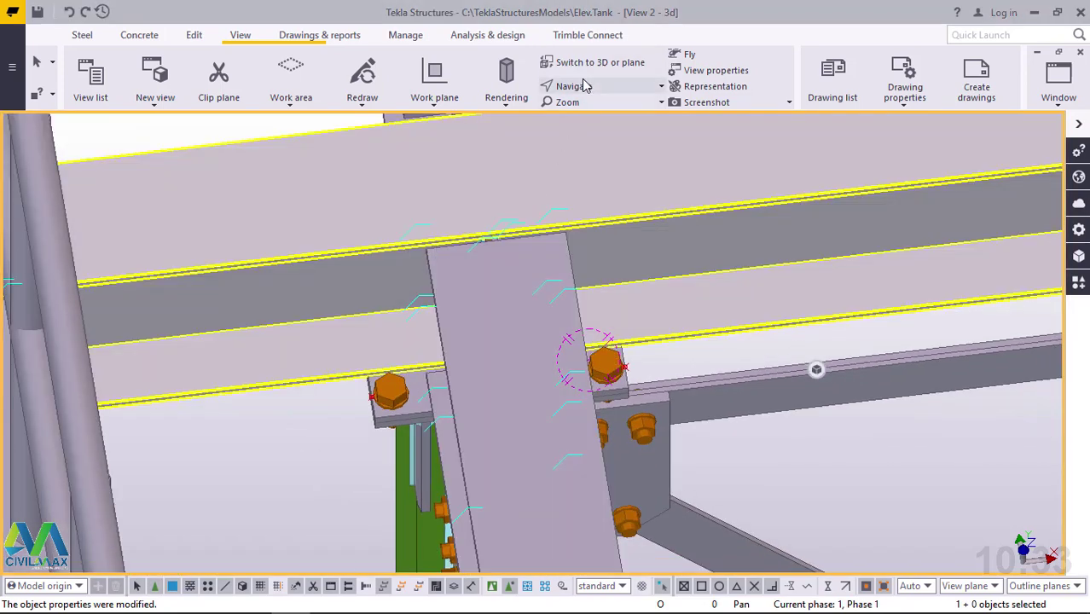
{"action": "left_click", "coordinate": [584, 85]}
{"action": "left_click", "coordinate": [590, 143]}
{"action": "left_click", "coordinate": [393, 390]}
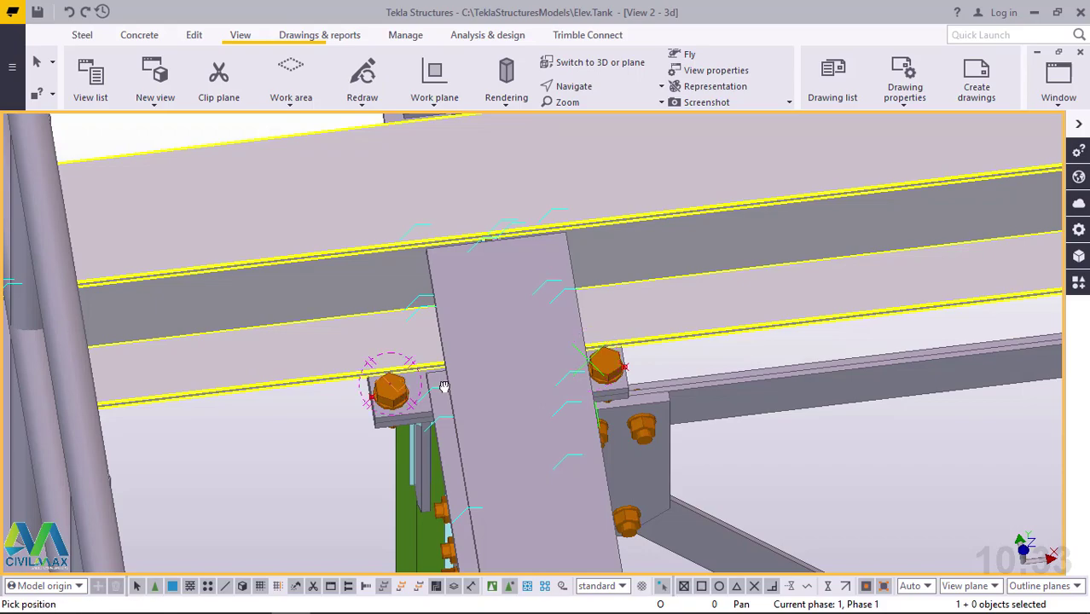
{"action": "left_click_drag", "start_coordinate": [443, 389], "coordinate": [755, 330]}
{"action": "middle_click_drag", "start_coordinate": [754, 330], "coordinate": [734, 340], "text": "ctrl"}
{"action": "scroll", "coordinate": [278, 434], "scroll_direction": "up", "scroll_amount": 5}
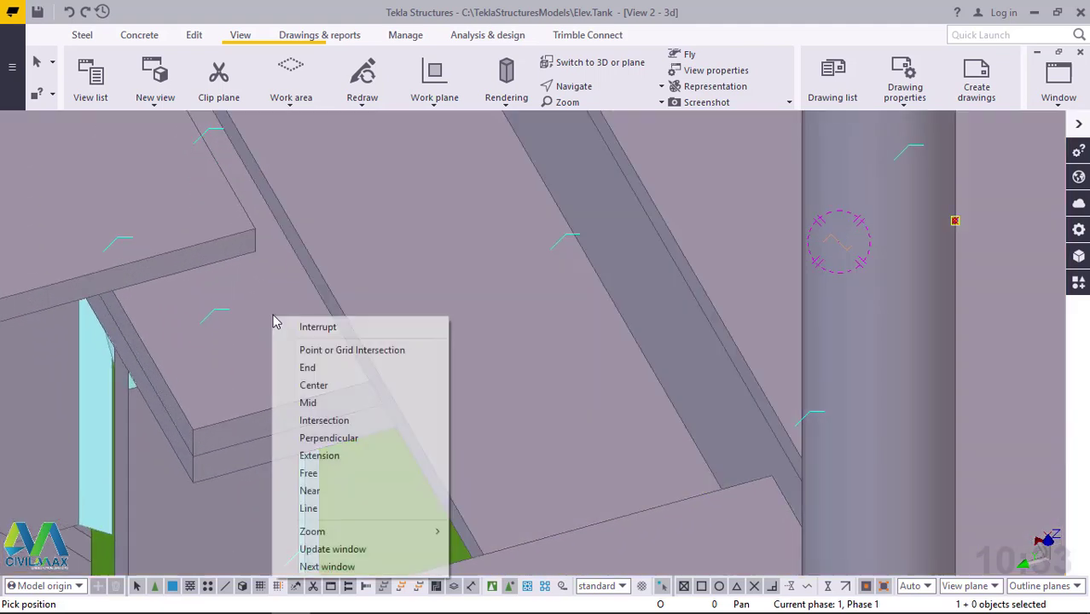
{"action": "right_click", "coordinate": [275, 319]}
{"action": "left_click", "coordinate": [305, 329]}
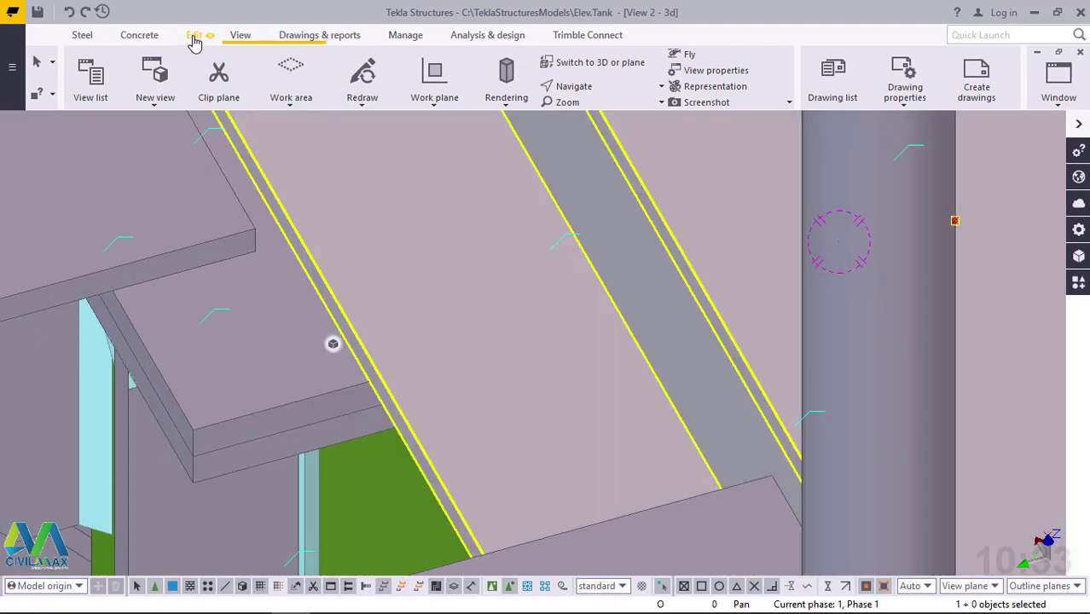
{"action": "left_click", "coordinate": [195, 34]}
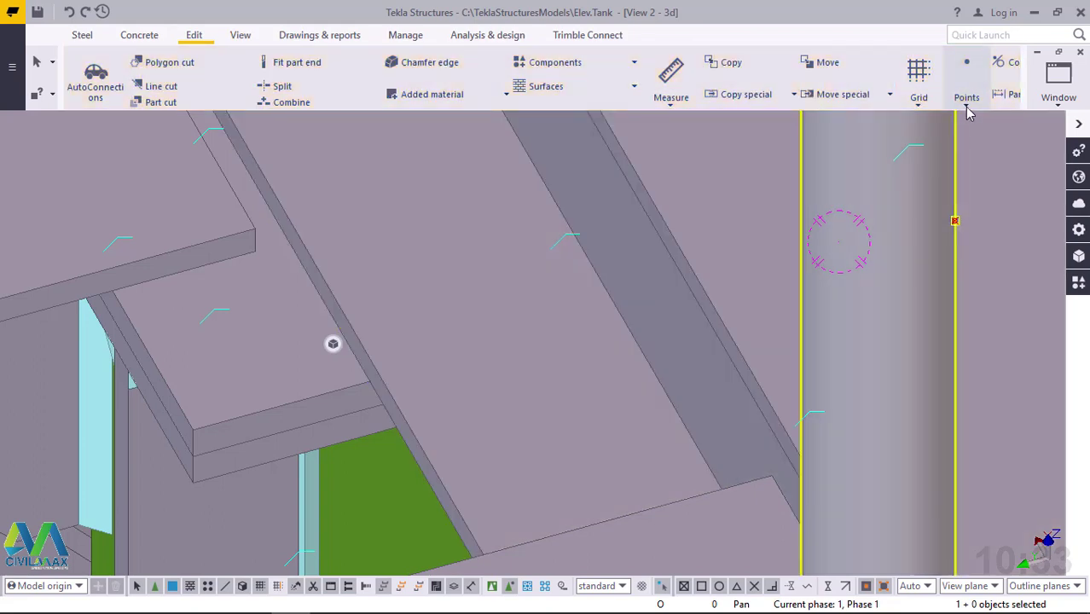
{"action": "left_click", "coordinate": [966, 85]}
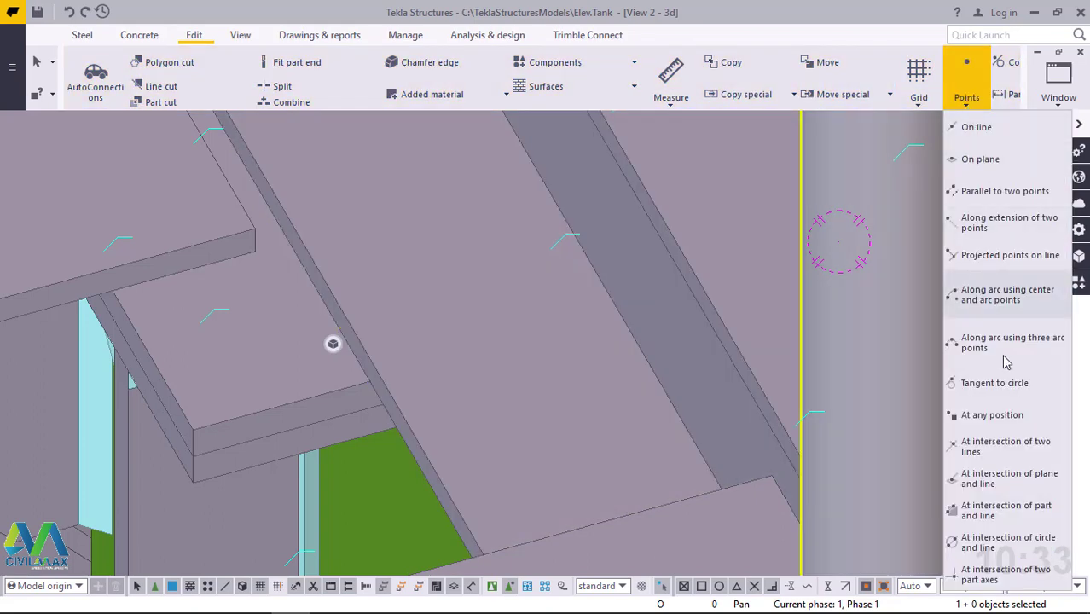
{"action": "left_click", "coordinate": [977, 128]}
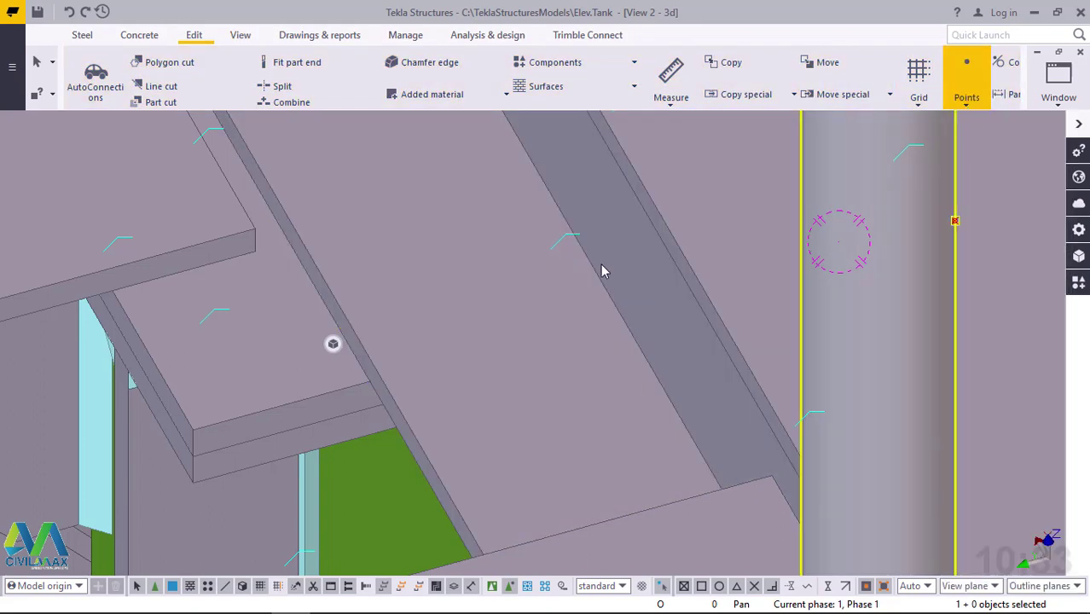
{"action": "scroll", "coordinate": [236, 410], "scroll_direction": "up", "scroll_amount": 3}
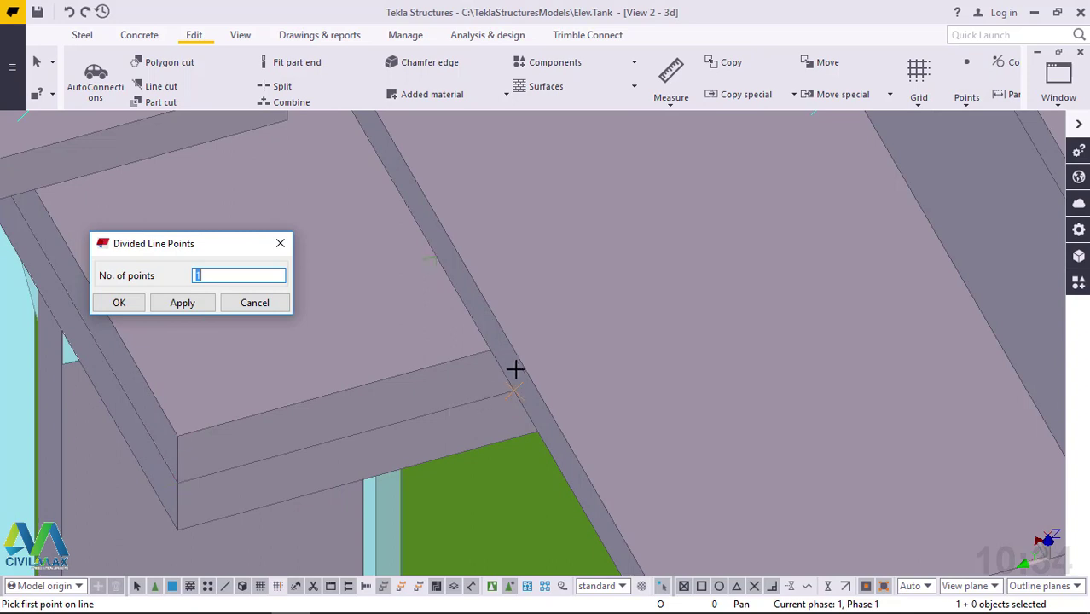
{"action": "left_click", "coordinate": [489, 350]}
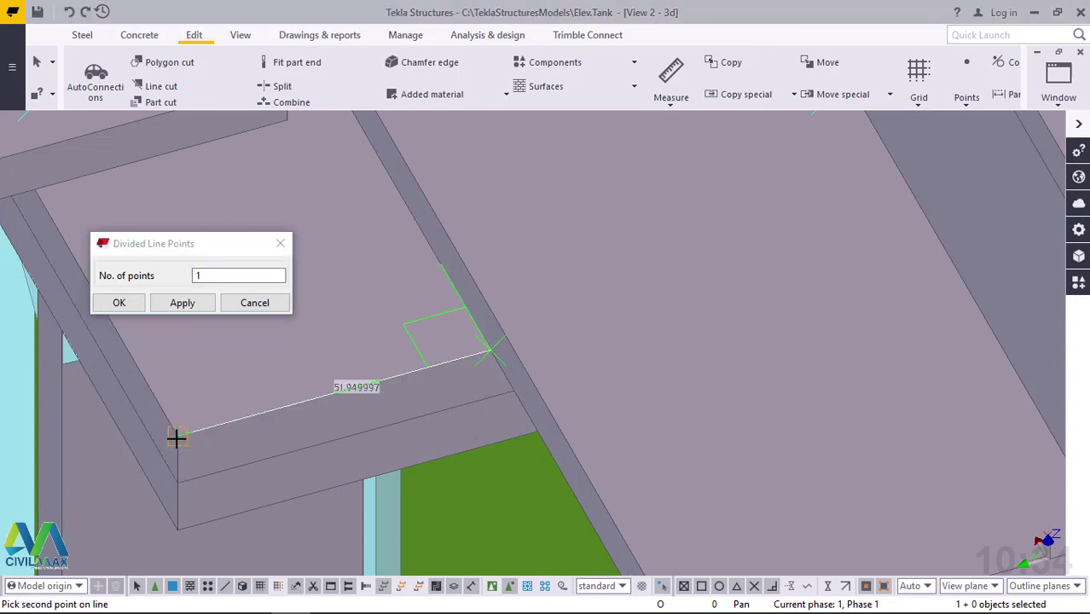
{"action": "left_click", "coordinate": [242, 400]}
{"action": "right_click", "coordinate": [244, 400]}
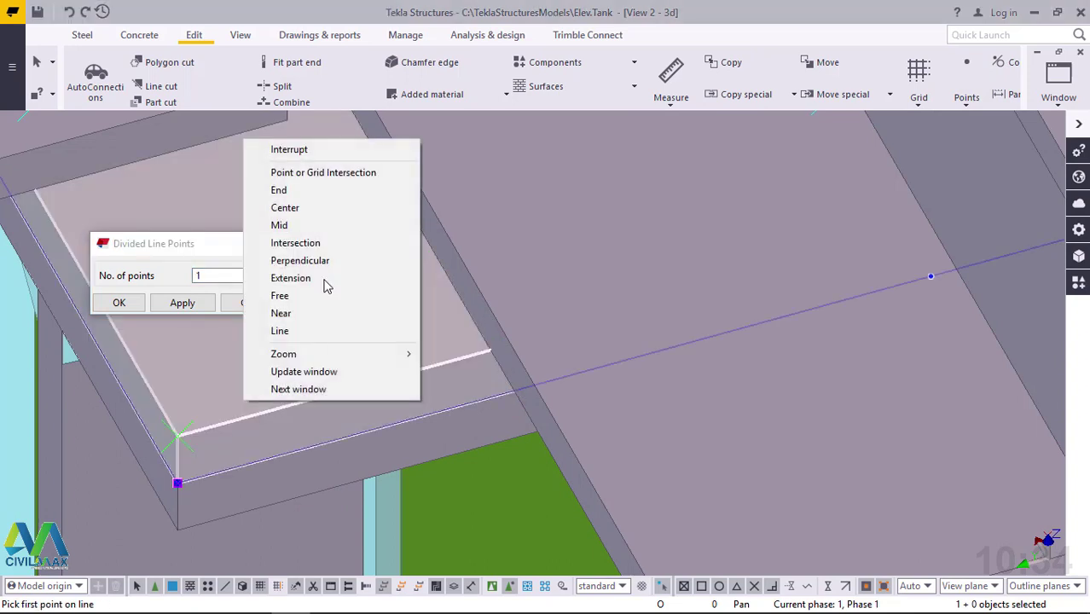
{"action": "left_click", "coordinate": [294, 150]}
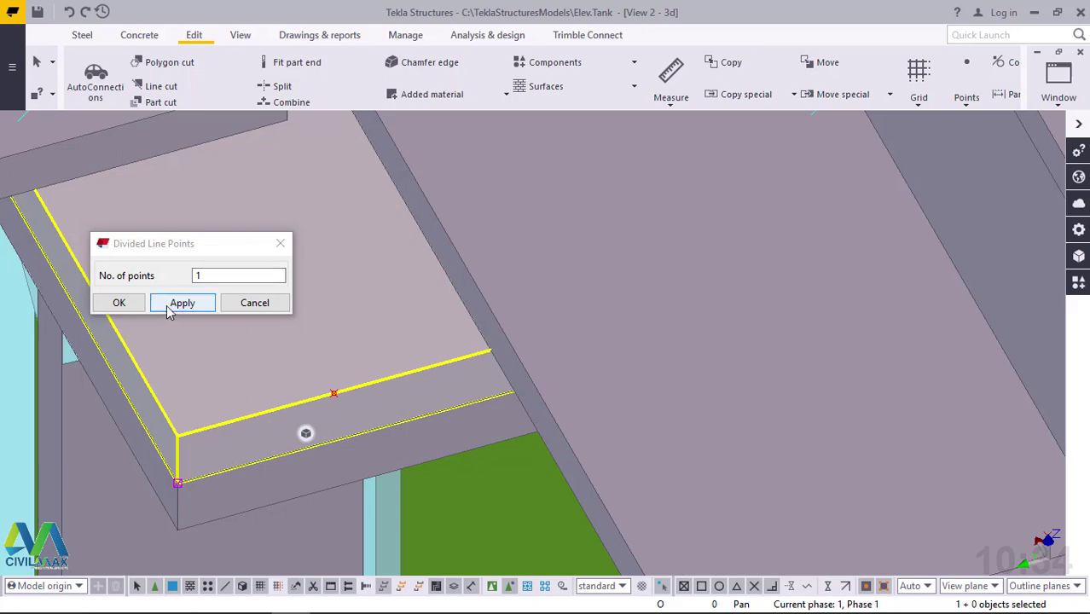
{"action": "left_click", "coordinate": [124, 302]}
Copy the connection plate's bolt group from its edge midpoint to the midpoint on the opposite plate's edge, and end the copy
{"action": "scroll", "coordinate": [331, 399], "scroll_direction": "down", "scroll_amount": 2}
{"action": "scroll", "coordinate": [330, 399], "scroll_direction": "down", "scroll_amount": 6}
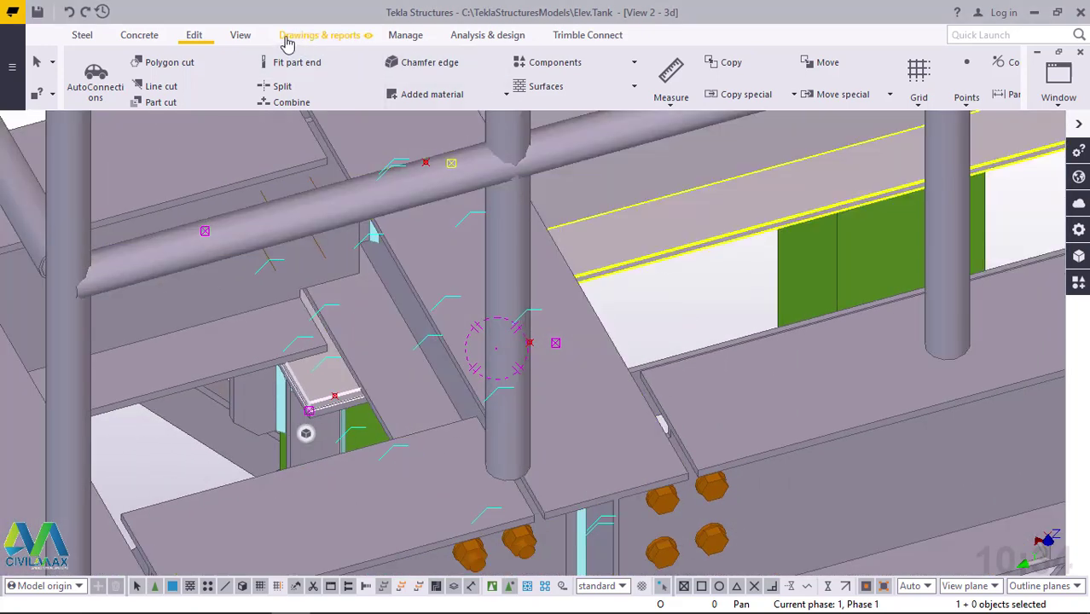
{"action": "left_click", "coordinate": [239, 35]}
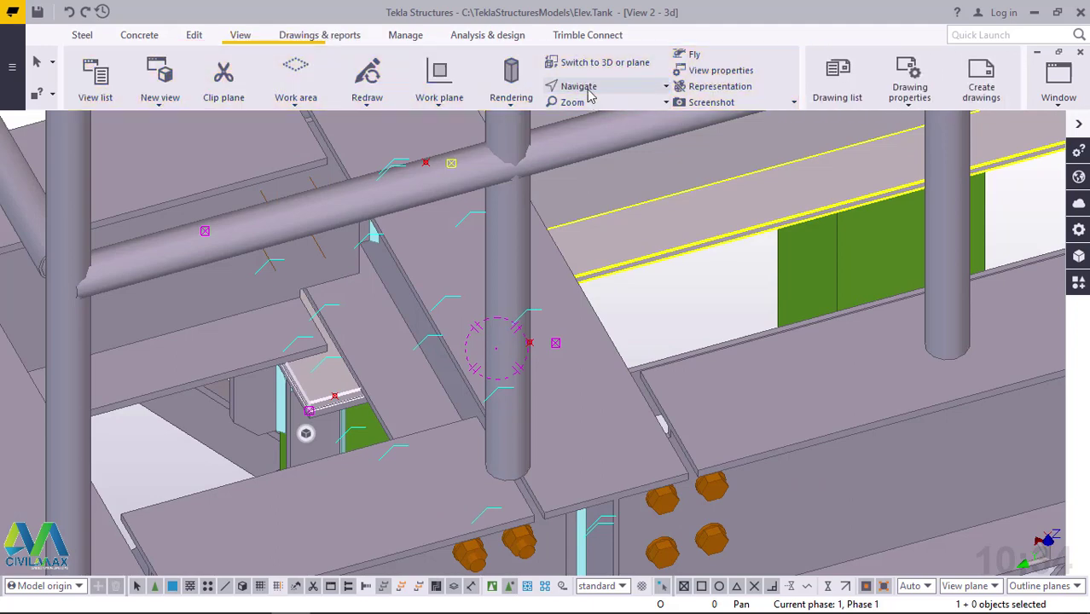
{"action": "left_click", "coordinate": [579, 89]}
{"action": "left_click", "coordinate": [584, 110]}
{"action": "left_click_drag", "start_coordinate": [494, 309], "coordinate": [411, 315]}
{"action": "right_click", "coordinate": [426, 302]}
{"action": "left_click", "coordinate": [462, 314]}
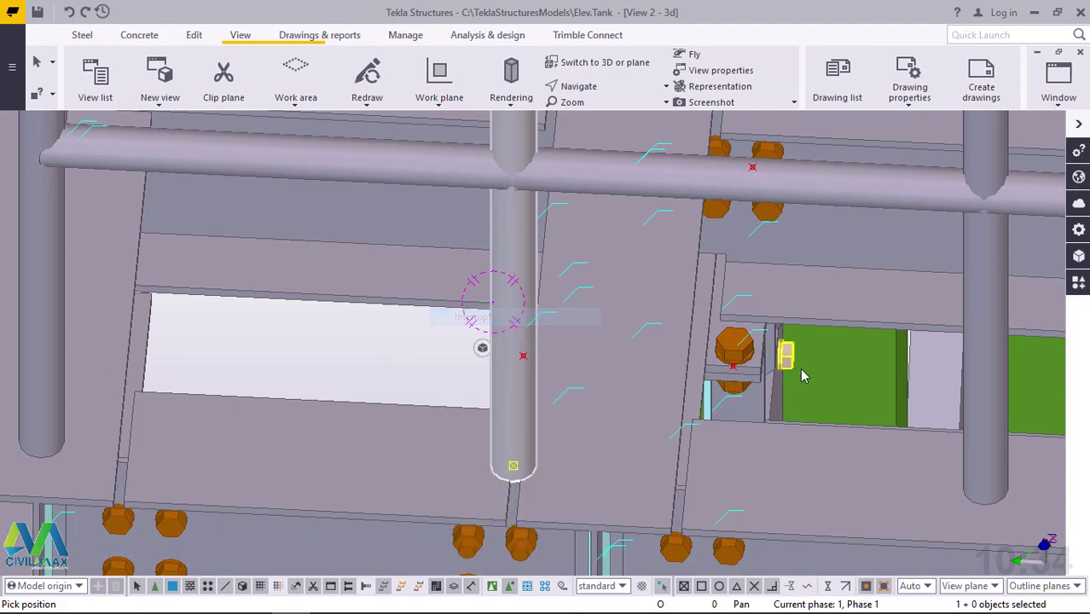
{"action": "right_click", "coordinate": [735, 342]}
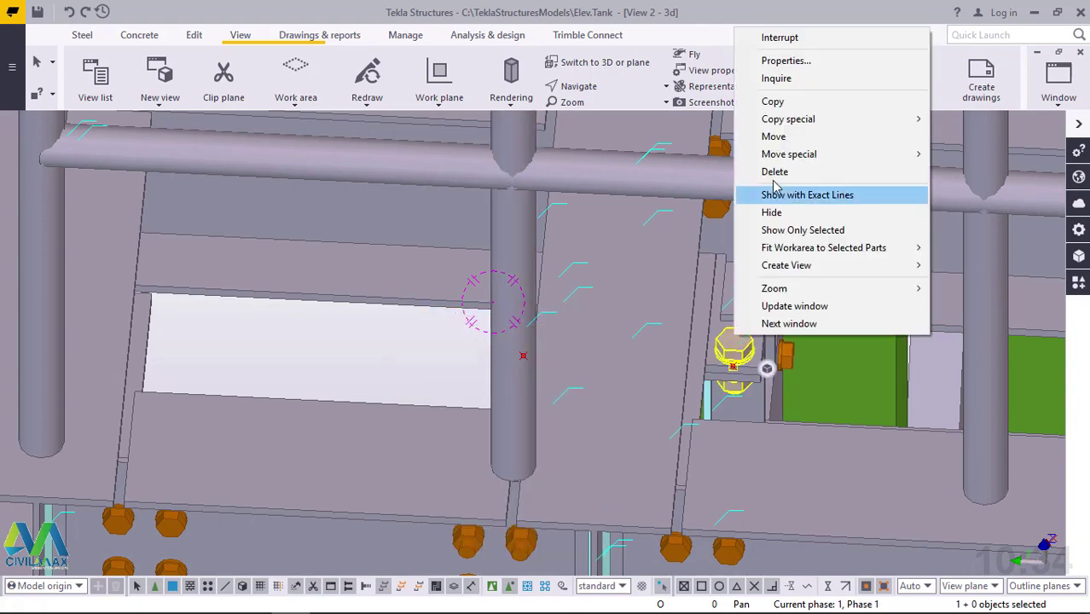
{"action": "left_click", "coordinate": [774, 100]}
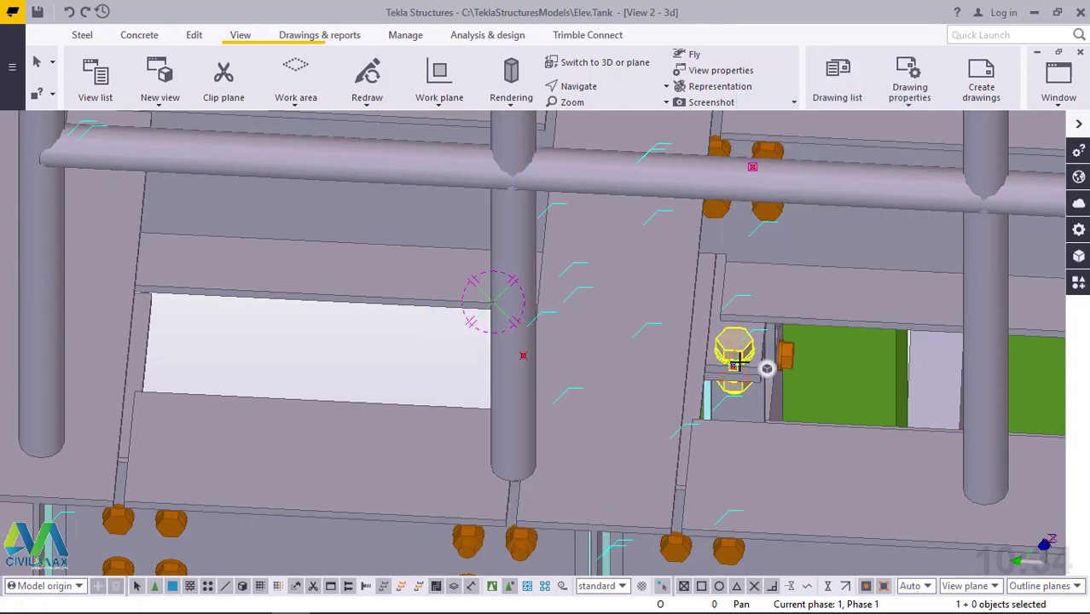
{"action": "scroll", "coordinate": [738, 364], "scroll_direction": "up", "scroll_amount": 6}
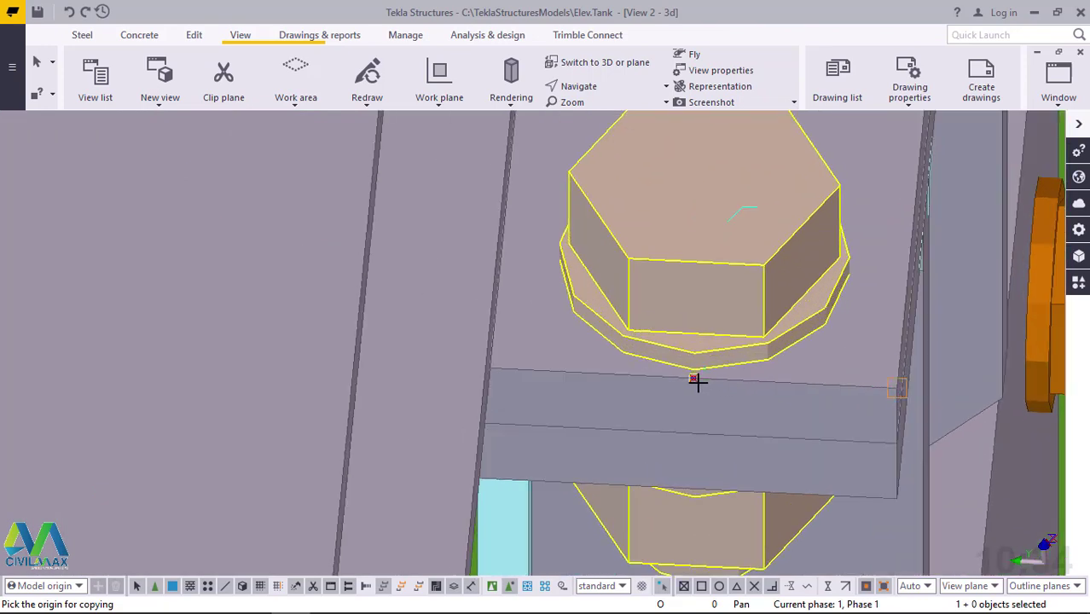
{"action": "left_click", "coordinate": [694, 380]}
{"action": "scroll", "coordinate": [661, 397], "scroll_direction": "down", "scroll_amount": 6}
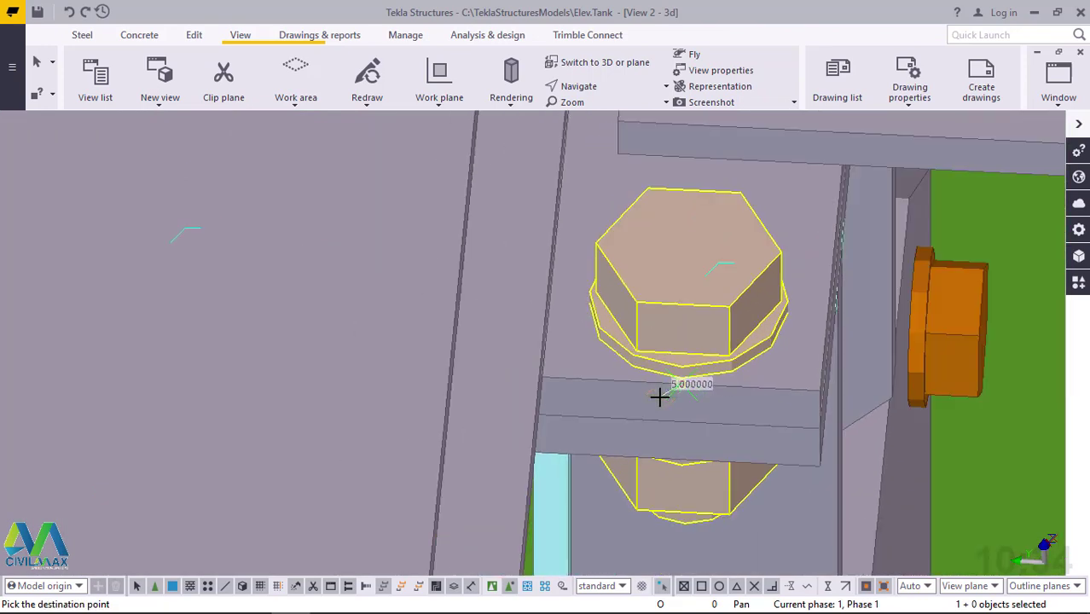
{"action": "scroll", "coordinate": [663, 404], "scroll_direction": "down", "scroll_amount": 4}
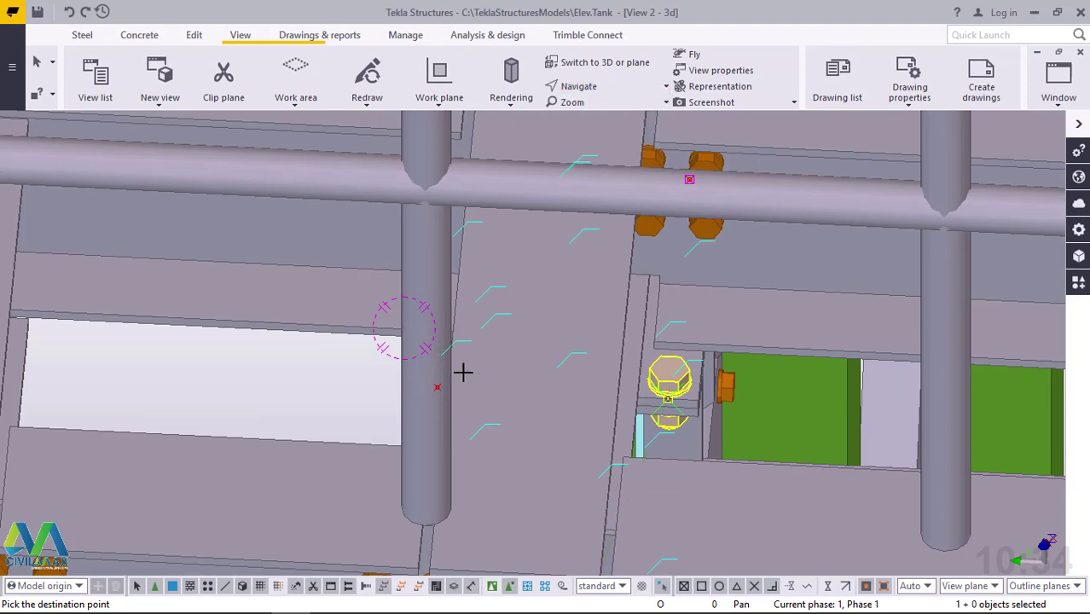
{"action": "middle_click_drag", "start_coordinate": [486, 375], "coordinate": [552, 368], "text": "ctrl"}
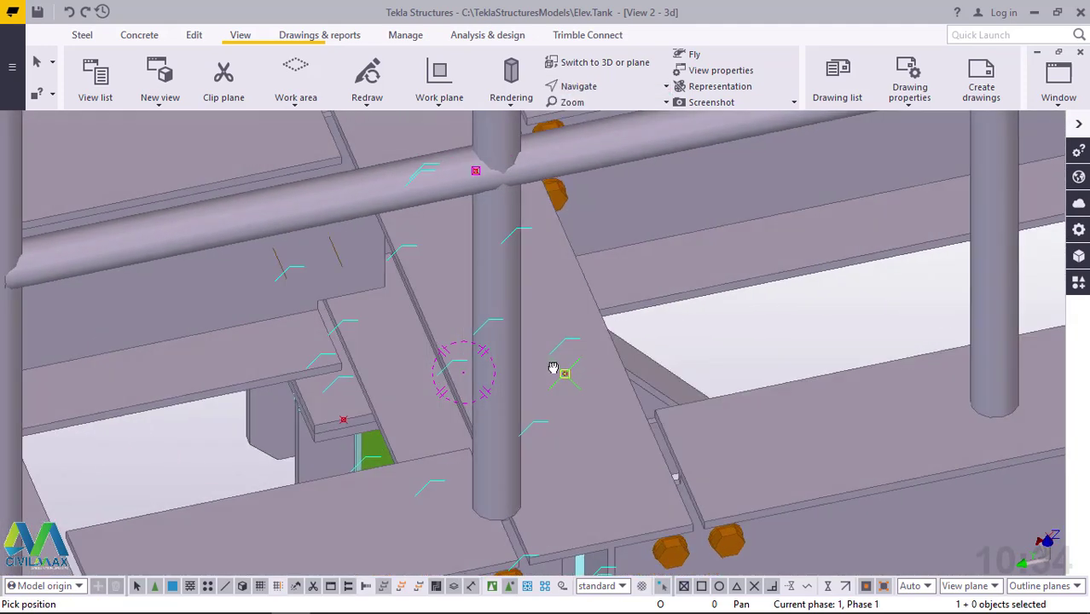
{"action": "right_click", "coordinate": [439, 316]}
{"action": "left_click", "coordinate": [459, 324]}
{"action": "scroll", "coordinate": [340, 427], "scroll_direction": "up", "scroll_amount": 3}
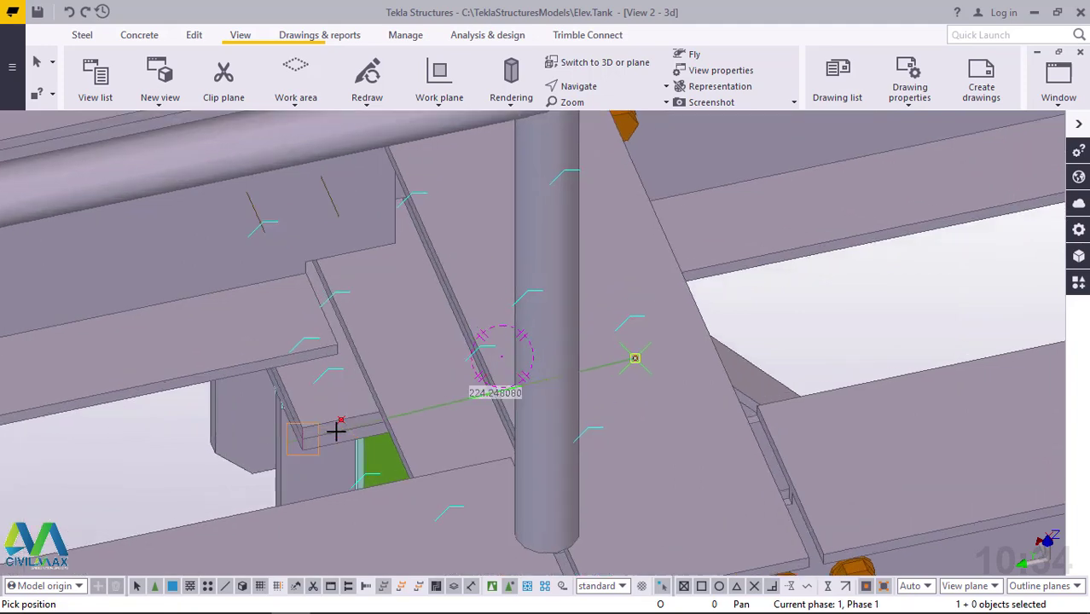
{"action": "scroll", "coordinate": [336, 431], "scroll_direction": "up", "scroll_amount": 4}
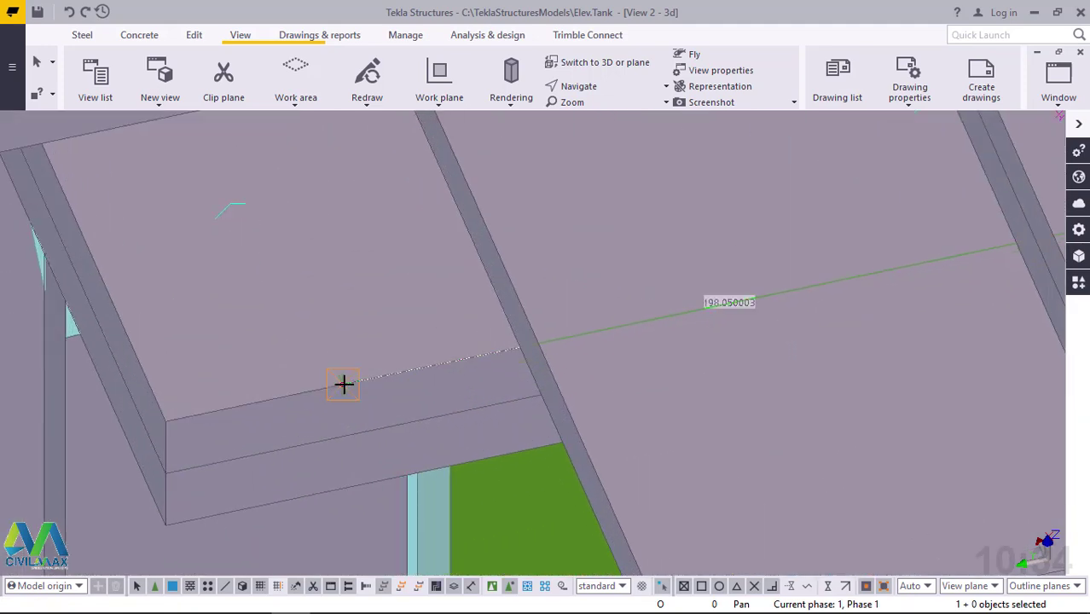
{"action": "left_click", "coordinate": [343, 385]}
{"action": "right_click", "coordinate": [321, 231]}
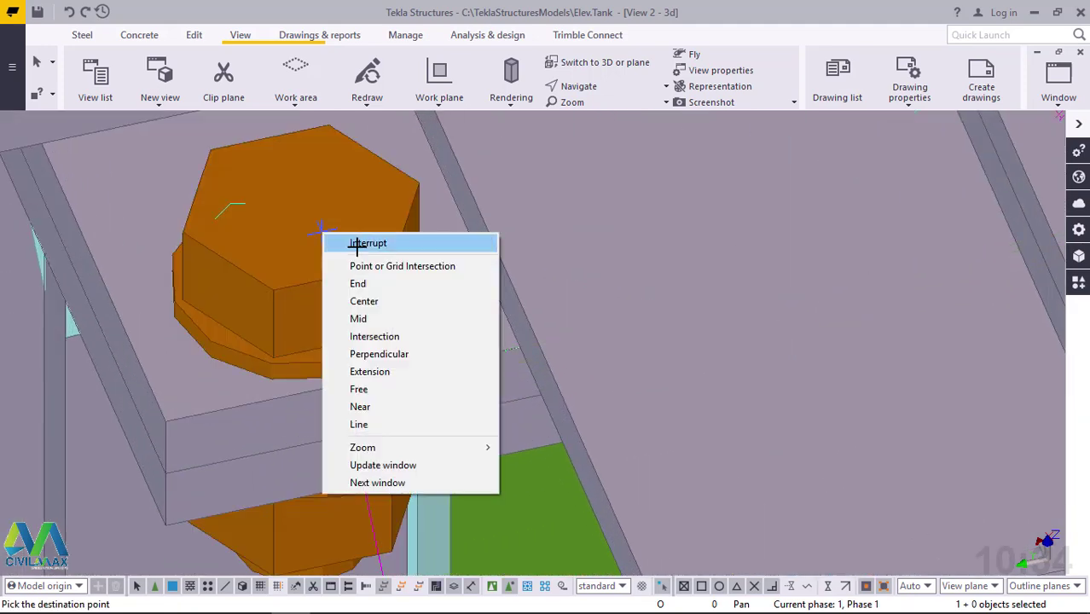
{"action": "left_click", "coordinate": [358, 245]}
{"action": "scroll", "coordinate": [383, 370], "scroll_direction": "down", "scroll_amount": 1}
{"action": "scroll", "coordinate": [385, 377], "scroll_direction": "down", "scroll_amount": 6}
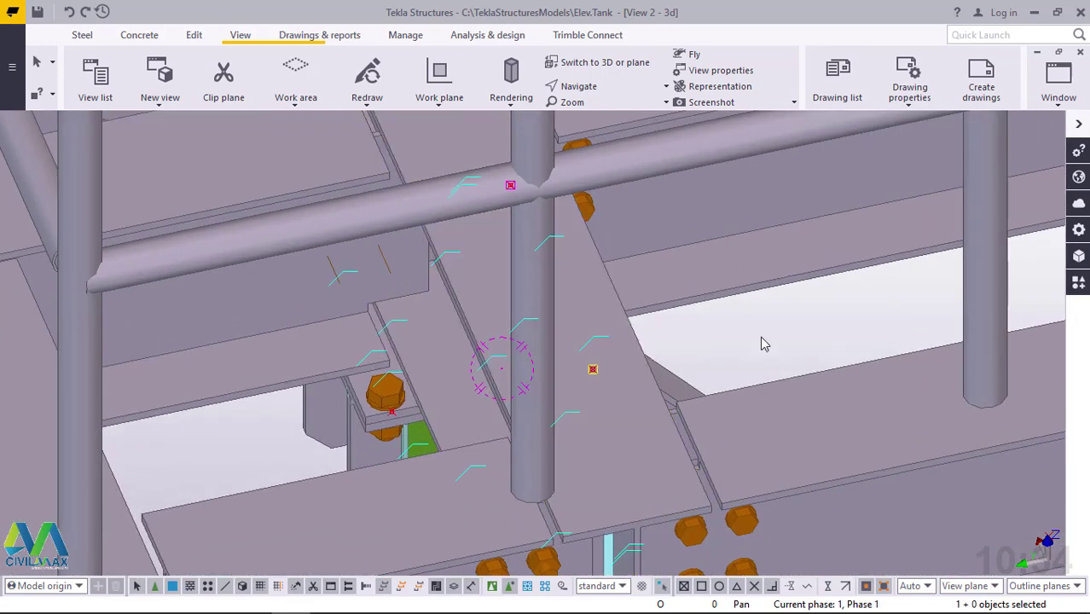
{"action": "left_click", "coordinate": [765, 330]}
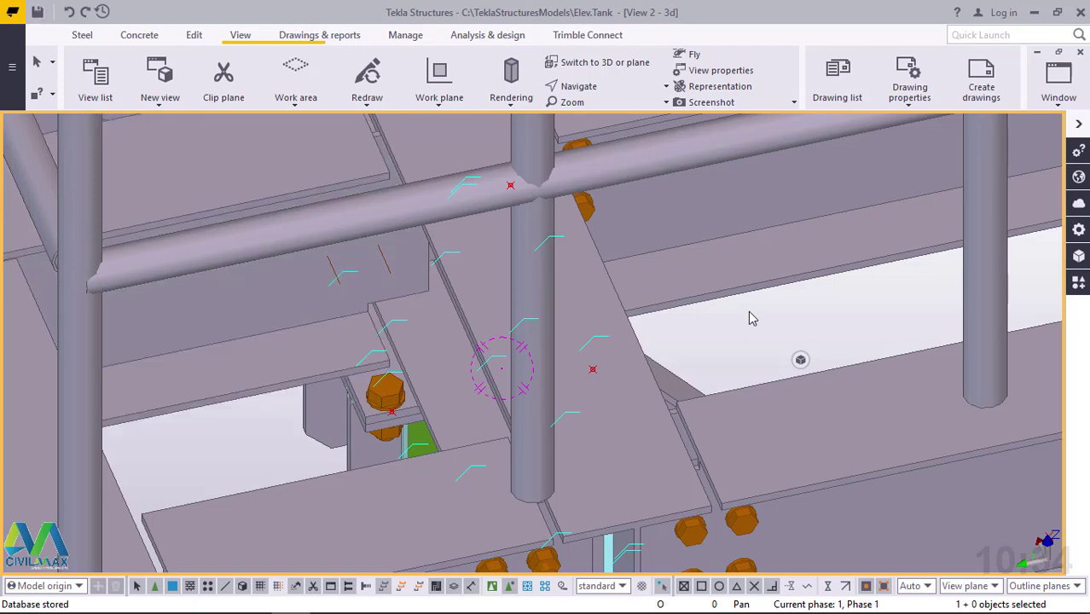
Examine from below how the original and copied bolts sit on the connection plates around the column
{"action": "scroll", "coordinate": [362, 398], "scroll_direction": "up", "scroll_amount": 4}
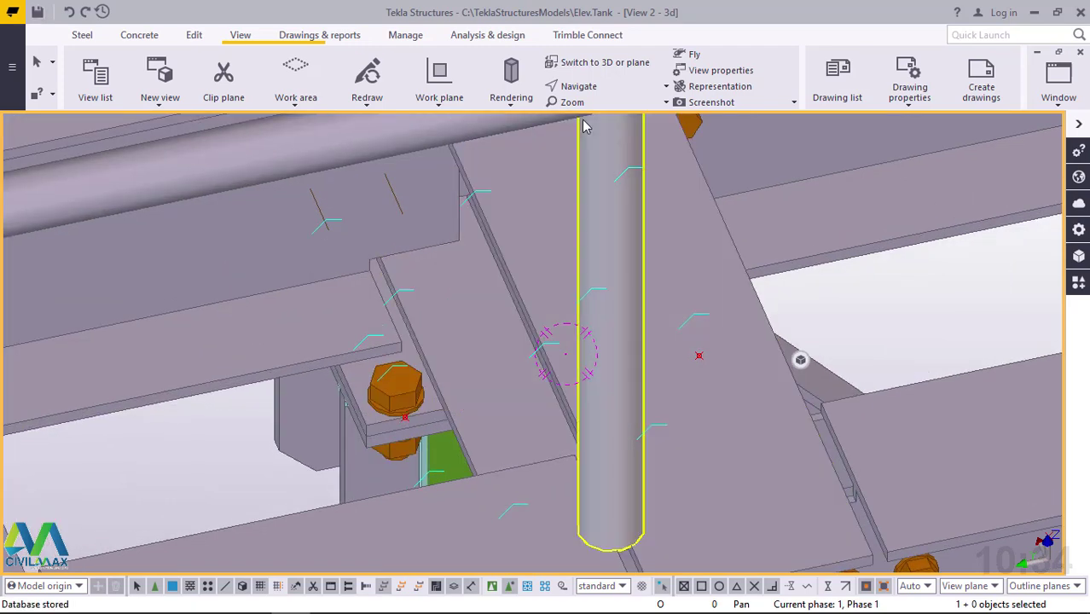
{"action": "left_click", "coordinate": [588, 87]}
{"action": "left_click", "coordinate": [589, 143]}
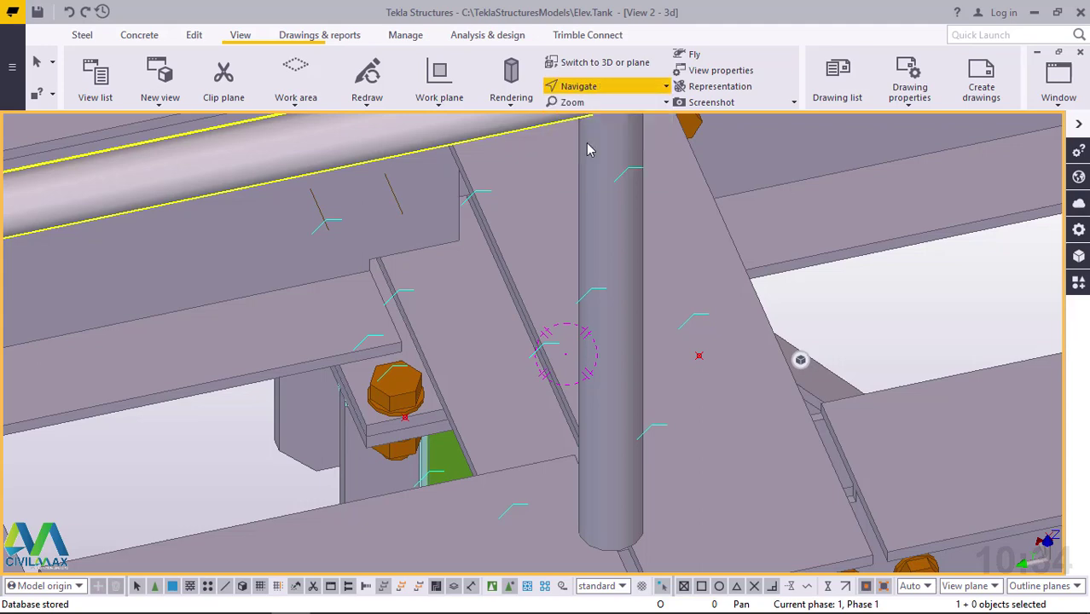
{"action": "middle_click_drag", "start_coordinate": [413, 388], "coordinate": [392, 161], "text": "ctrl"}
{"action": "middle_click_drag", "start_coordinate": [501, 334], "coordinate": [792, 317], "text": "ctrl"}
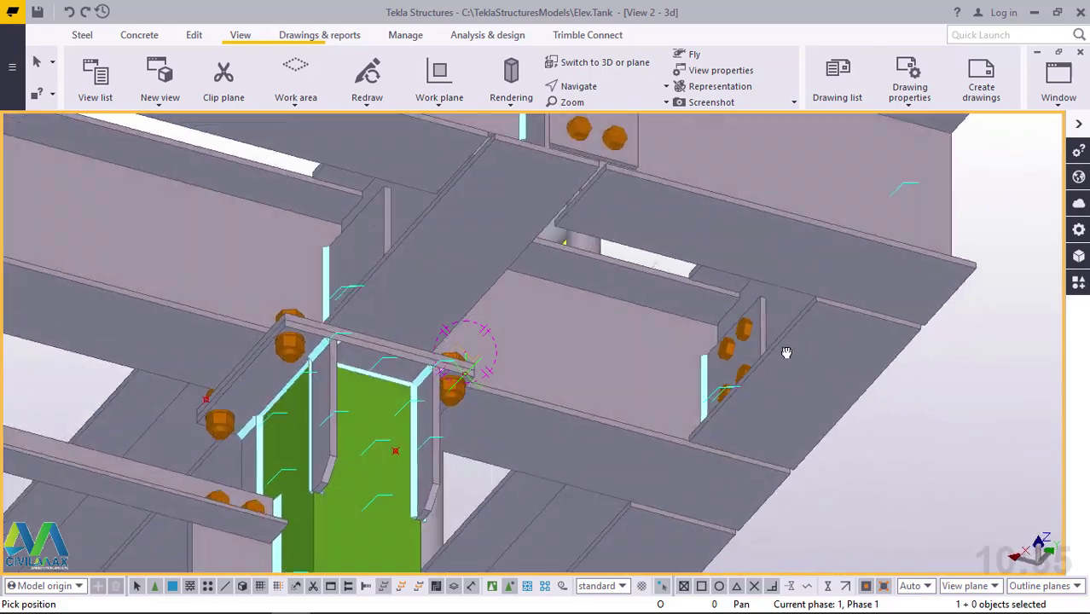